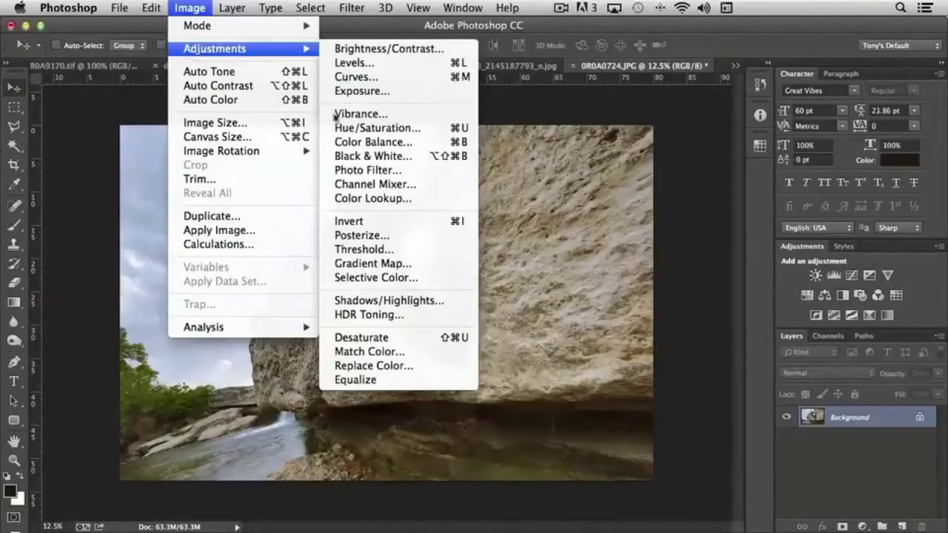
# Open the Vibrance adjustment and move its dialog off the photo.
pyautogui.click(401, 158)
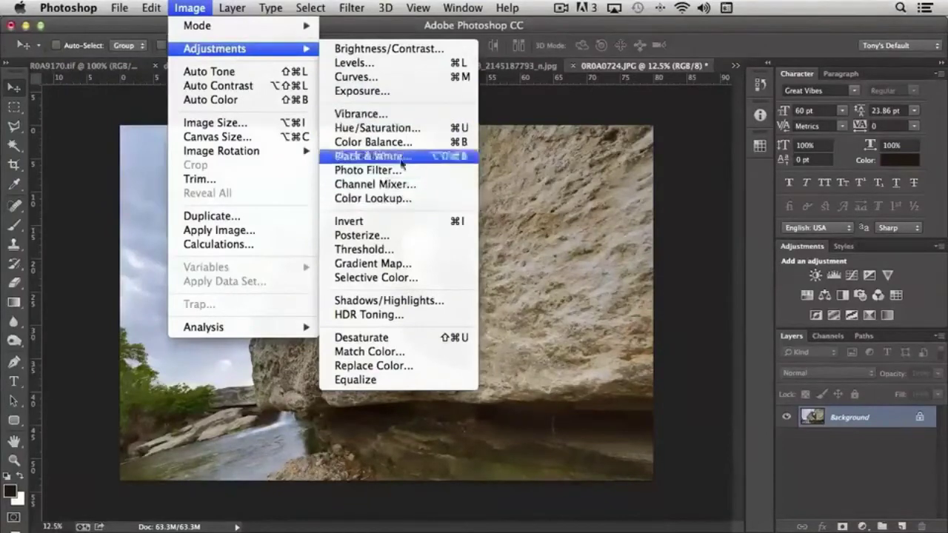
pyautogui.click(370, 114)
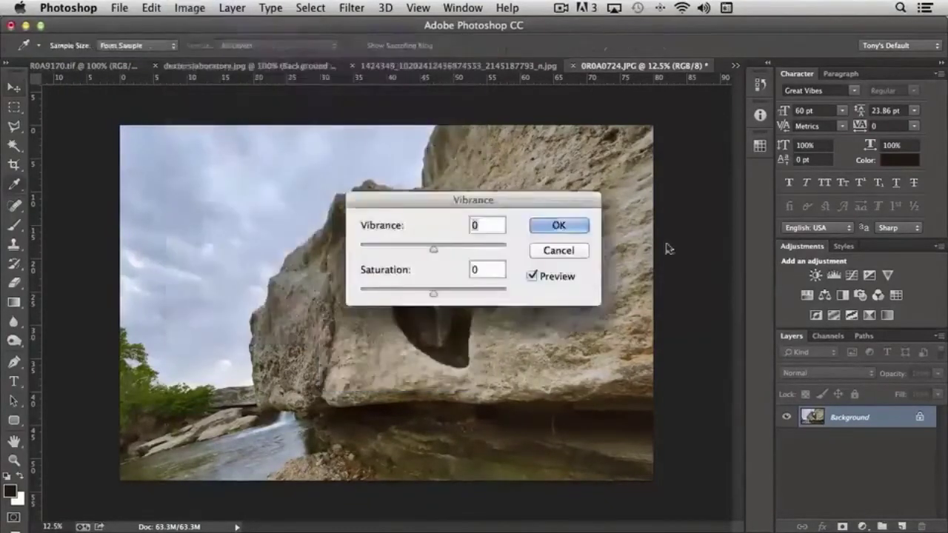
pyautogui.moveTo(470, 203); pyautogui.dragTo(759, 142)
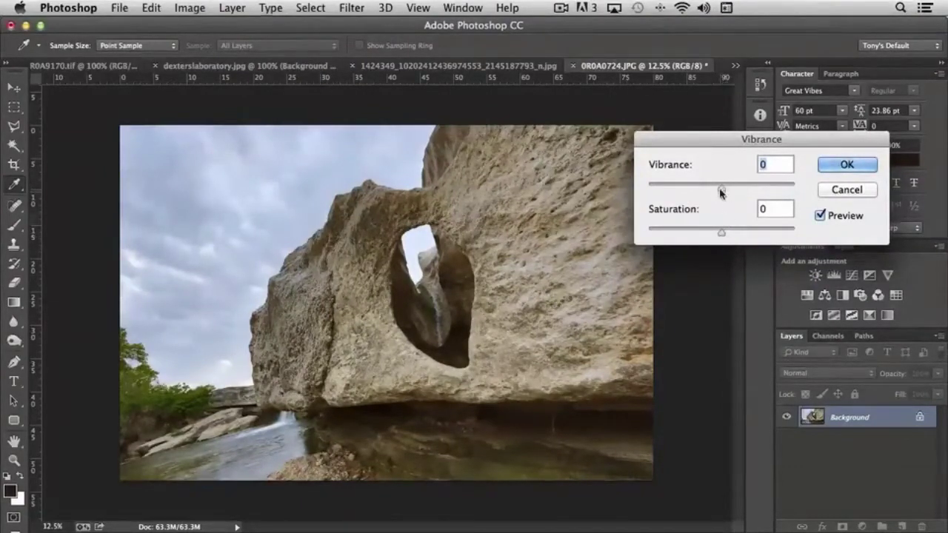
# Push Vibrance up to about +62, then pull it back near neutral.
pyautogui.moveTo(721, 191); pyautogui.dragTo(764, 191)
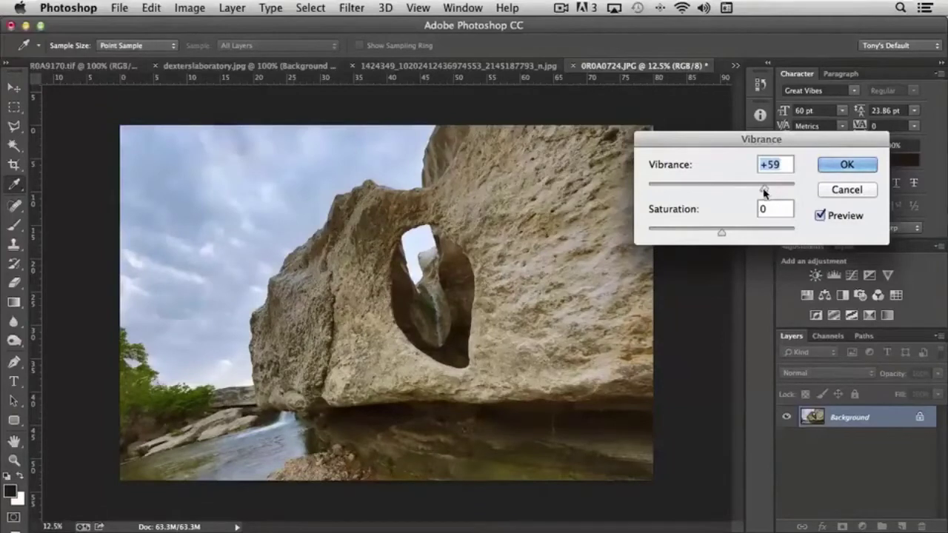
pyautogui.moveTo(765, 191)
pyautogui.mouseDown()
pyautogui.moveTo(781, 191)
pyautogui.moveTo(767, 192)
pyautogui.mouseUp()
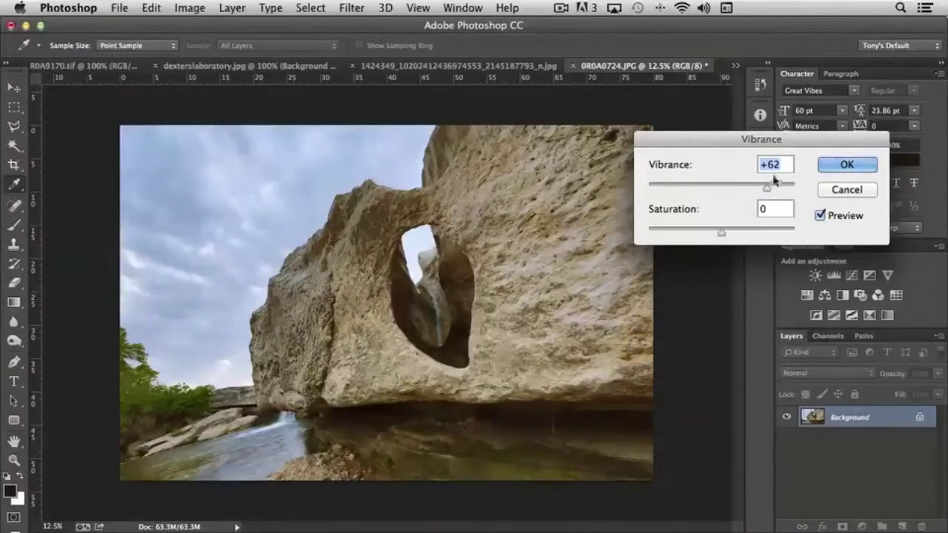
pyautogui.moveTo(768, 188); pyautogui.dragTo(719, 194)
# Preview Vibrance +26 with Saturation +14, then cancel the Vibrance adjustment.
pyautogui.moveTo(721, 234)
pyautogui.mouseDown()
pyautogui.moveTo(797, 232)
pyautogui.moveTo(720, 236)
pyautogui.moveTo(732, 235)
pyautogui.mouseUp()
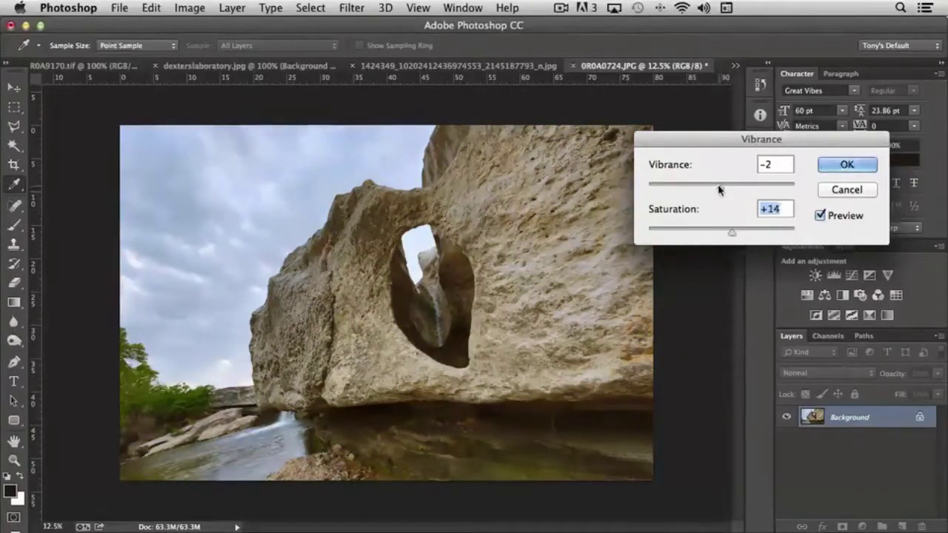
pyautogui.moveTo(719, 191); pyautogui.dragTo(741, 190)
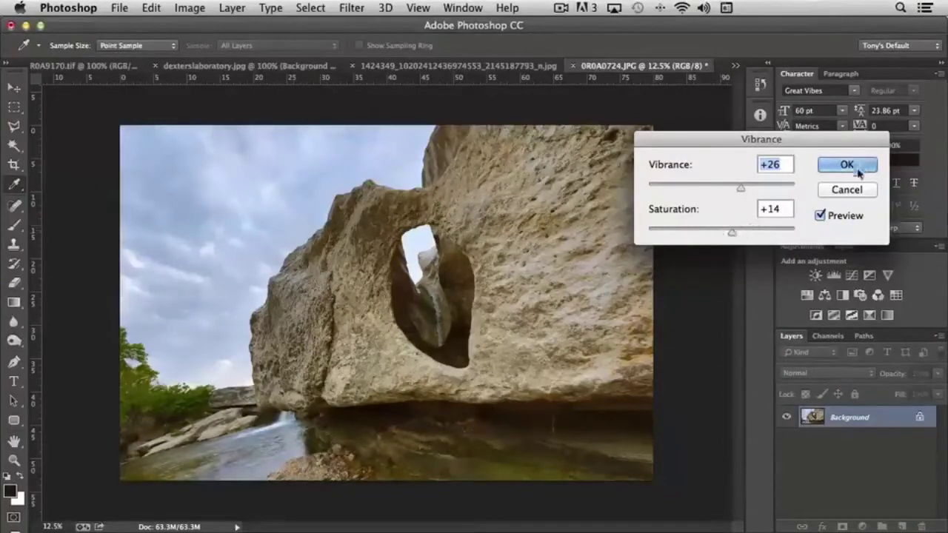
pyautogui.click(848, 190)
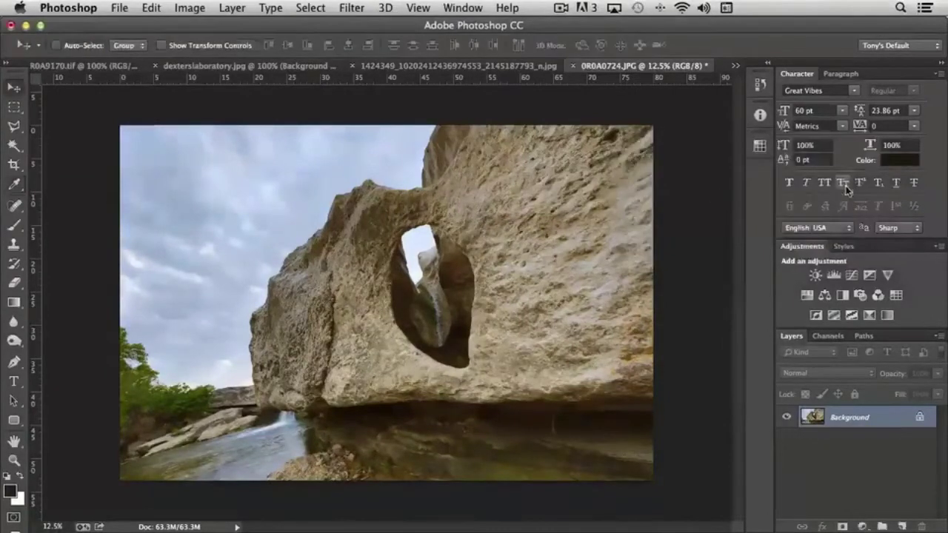
# Open Hue/Saturation beside the photo and shift Hue to +84, turning the sky pink.
pyautogui.click(189, 8)
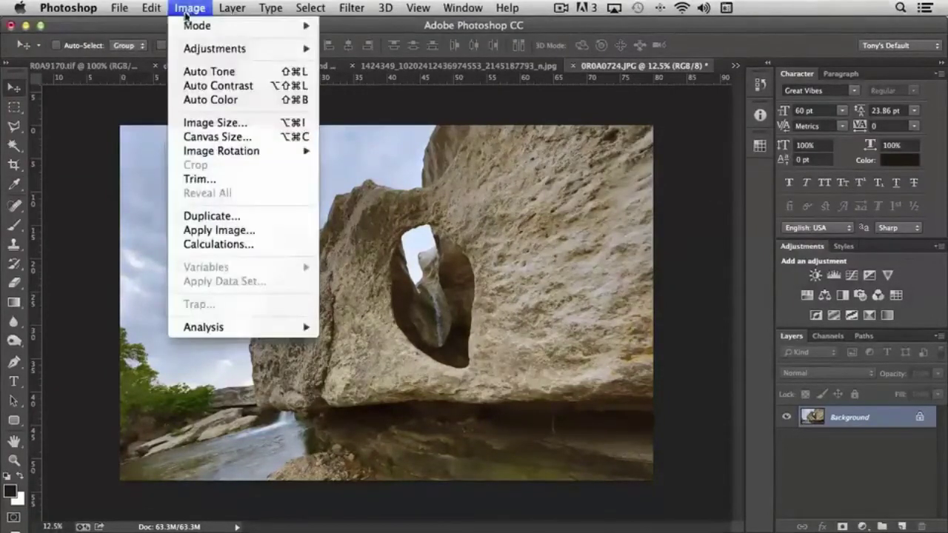
pyautogui.moveTo(222, 49)
pyautogui.click(400, 129)
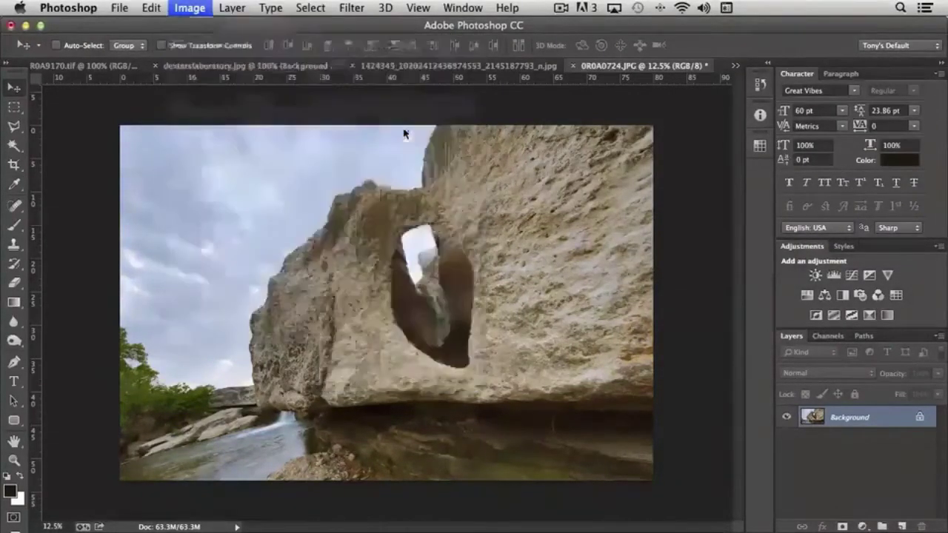
pyautogui.moveTo(422, 101); pyautogui.dragTo(609, 102)
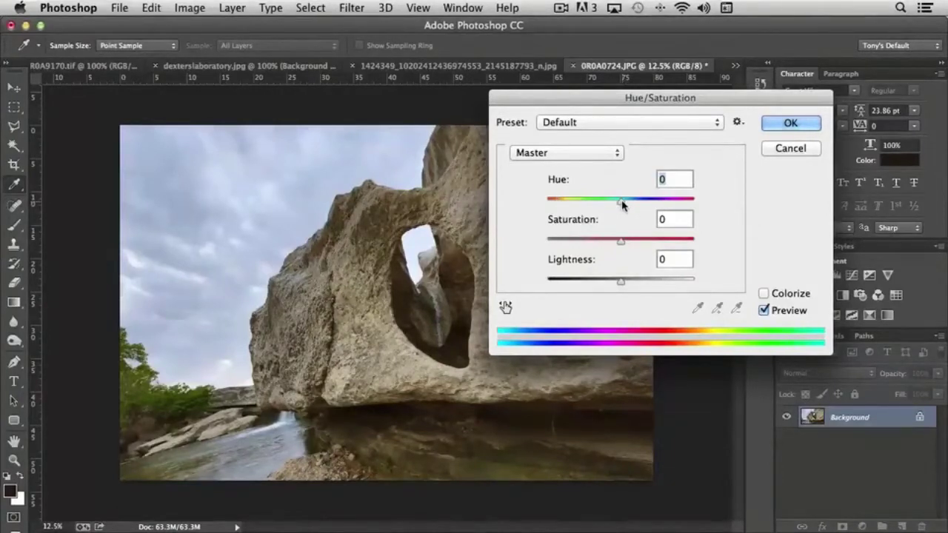
pyautogui.click(622, 205)
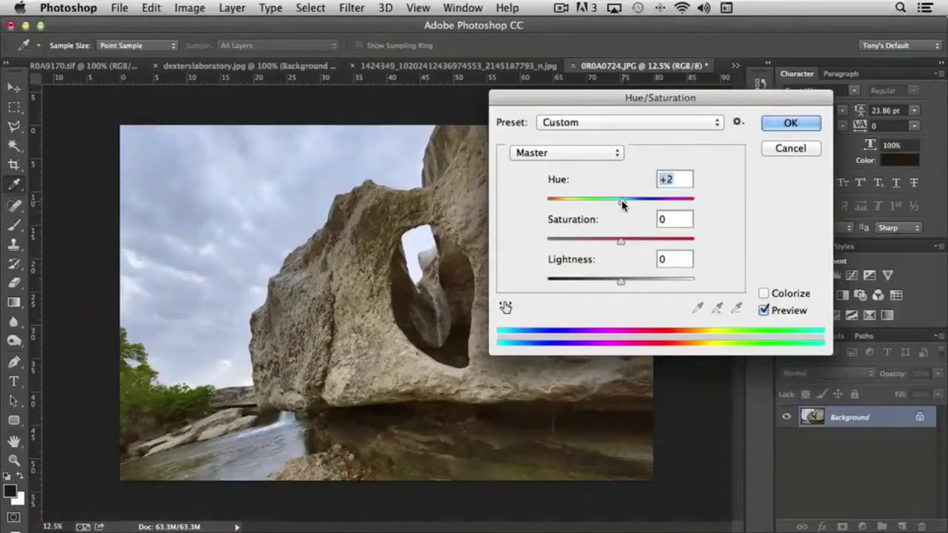
pyautogui.moveTo(622, 205); pyautogui.dragTo(666, 211)
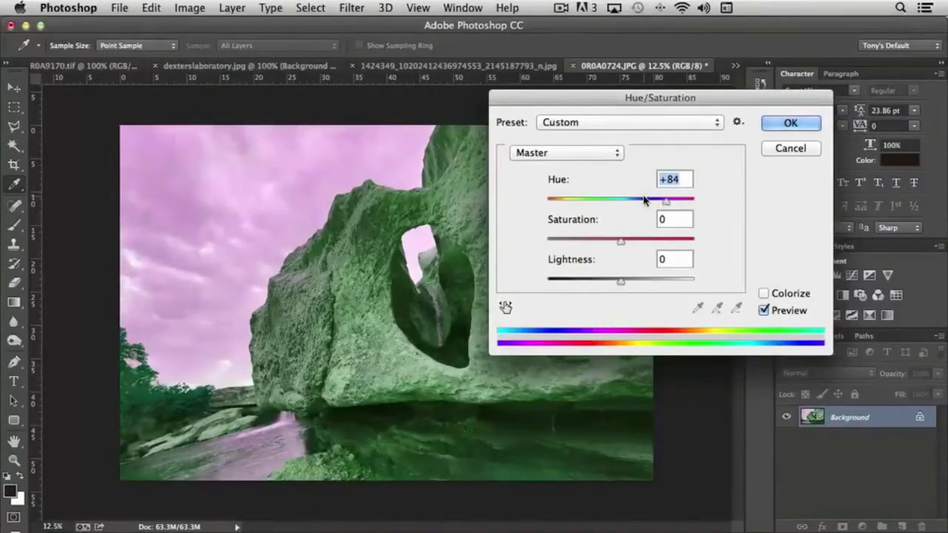
# Keep the Master range, raise Saturation to +27, test lightness, and enable Colorize.
pyautogui.click(570, 153)
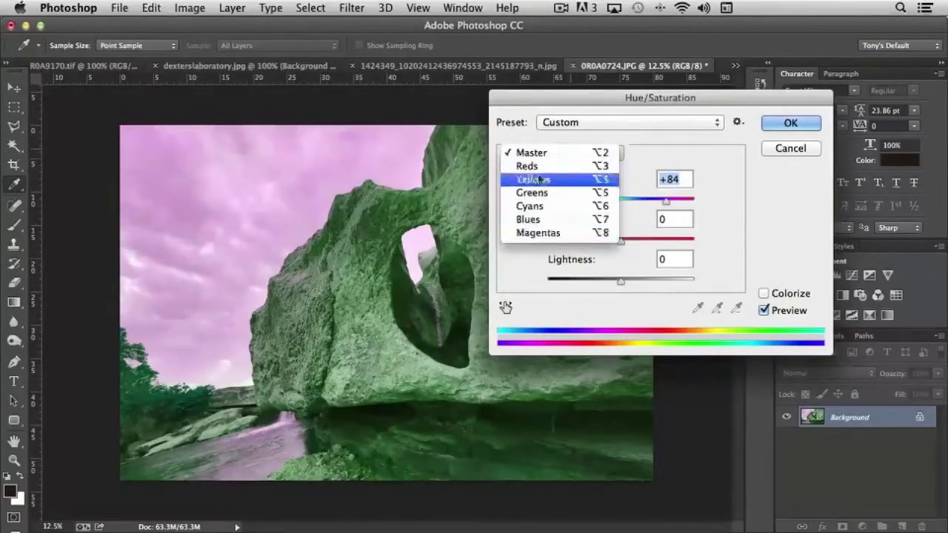
pyautogui.click(633, 155)
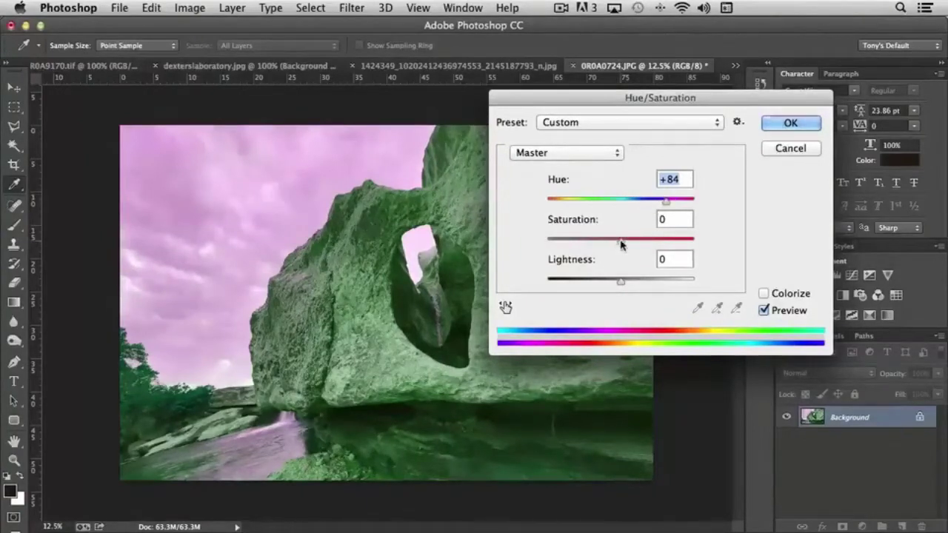
pyautogui.moveTo(620, 241); pyautogui.dragTo(640, 253)
pyautogui.moveTo(620, 286)
pyautogui.mouseDown()
pyautogui.moveTo(644, 283)
pyautogui.moveTo(585, 285)
pyautogui.moveTo(622, 285)
pyautogui.mouseUp()
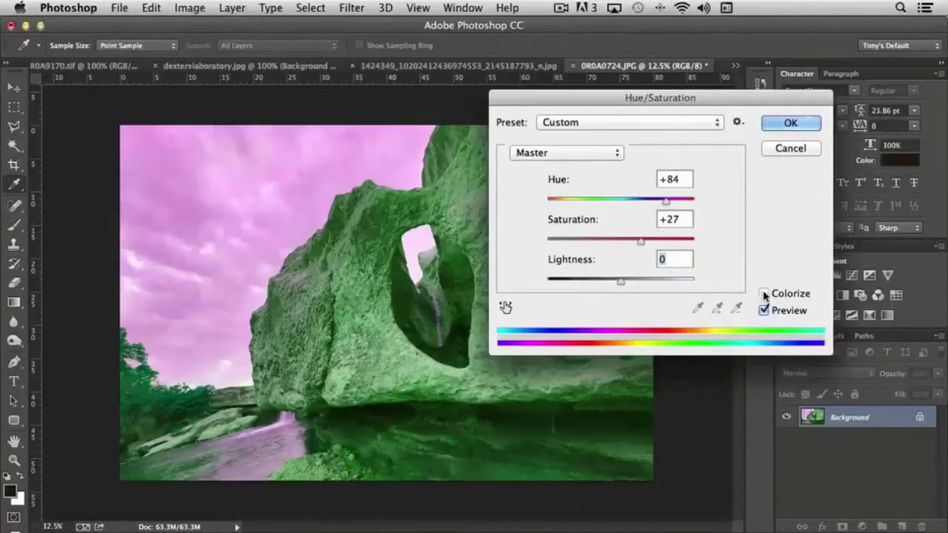
pyautogui.click(765, 294)
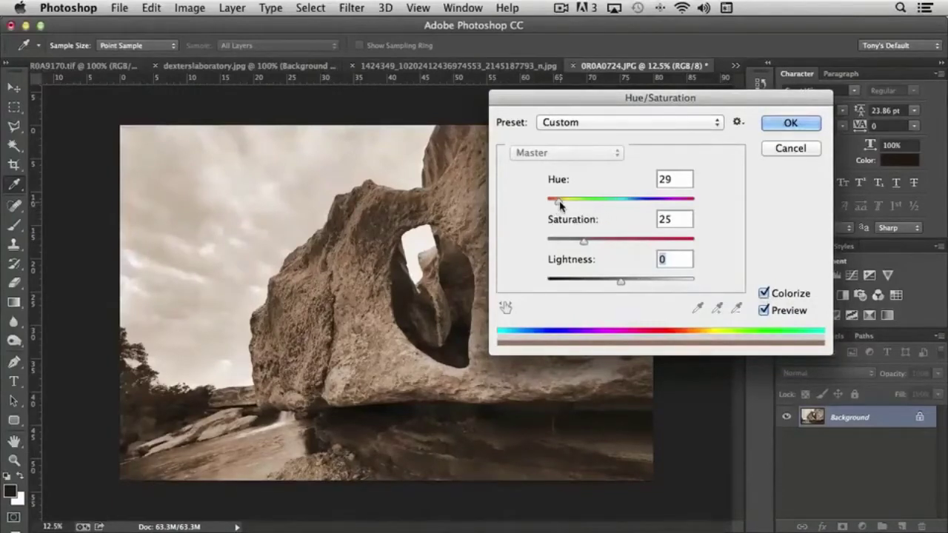
# Try purple tint hues, then settle the sepia tint at Hue 38 and Saturation 53.
pyautogui.moveTo(559, 205); pyautogui.dragTo(686, 209)
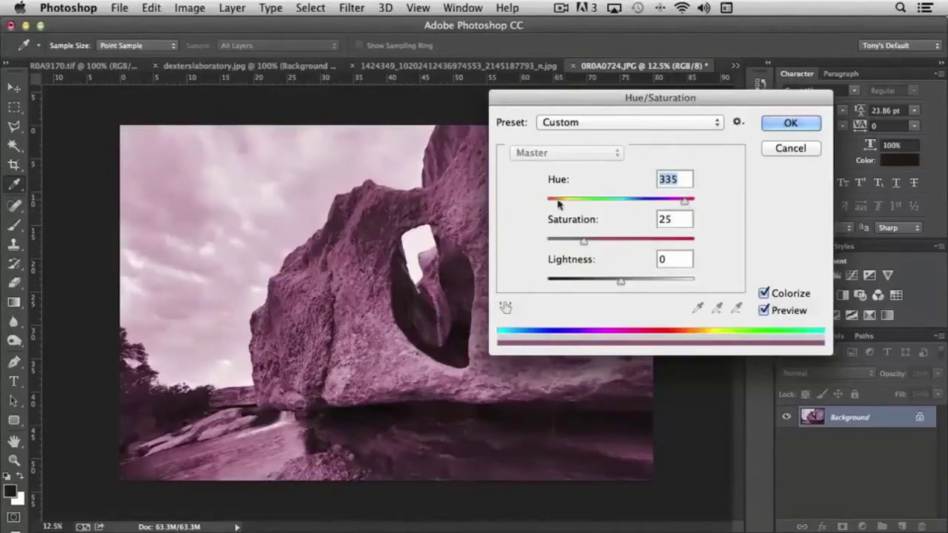
pyautogui.moveTo(688, 206); pyautogui.dragTo(685, 207)
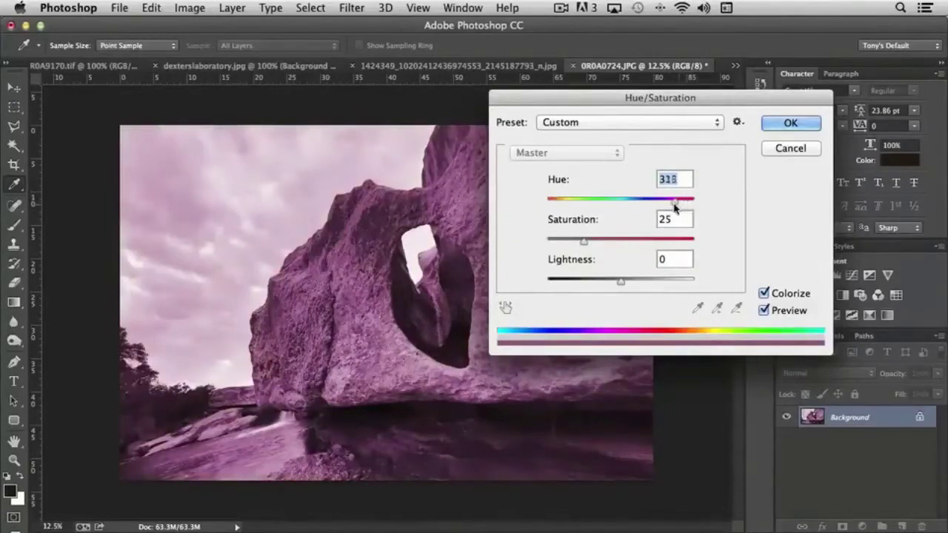
pyautogui.moveTo(674, 208); pyautogui.dragTo(672, 207)
pyautogui.moveTo(585, 242)
pyautogui.mouseDown()
pyautogui.moveTo(615, 246)
pyautogui.moveTo(576, 246)
pyautogui.mouseUp()
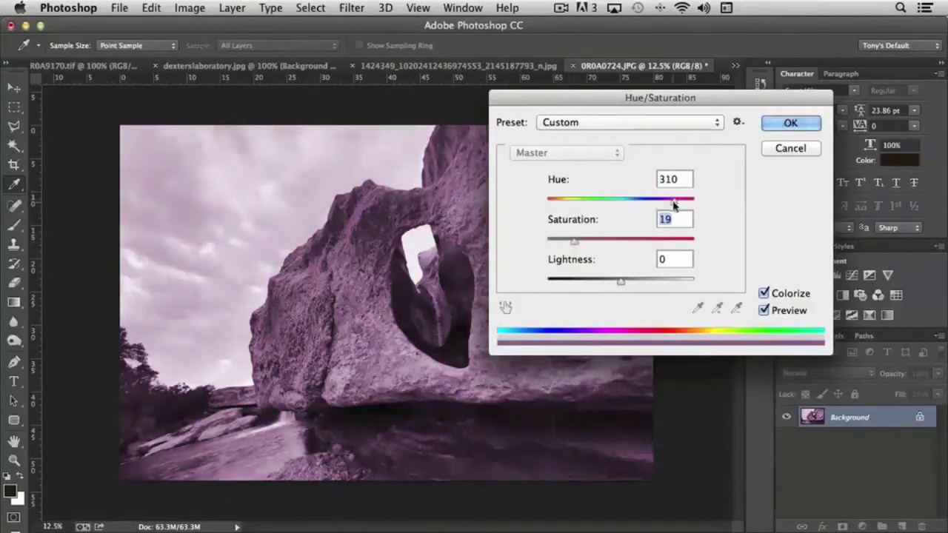
pyautogui.moveTo(673, 206); pyautogui.dragTo(561, 208)
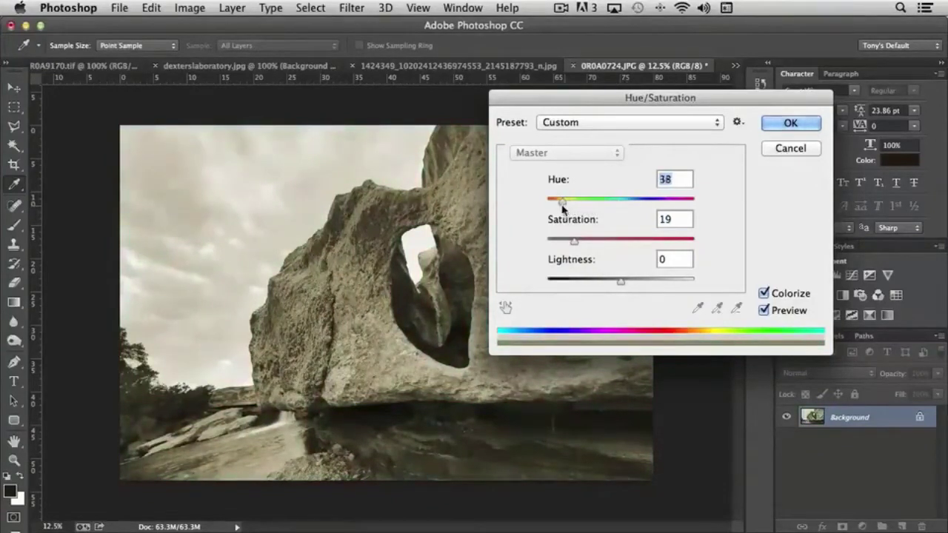
pyautogui.moveTo(574, 241); pyautogui.dragTo(625, 242)
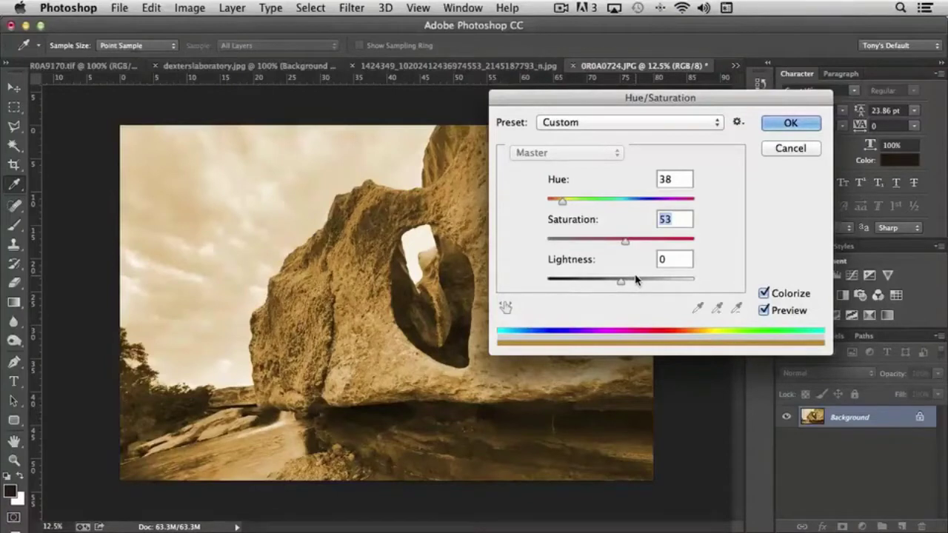
pyautogui.click(656, 124)
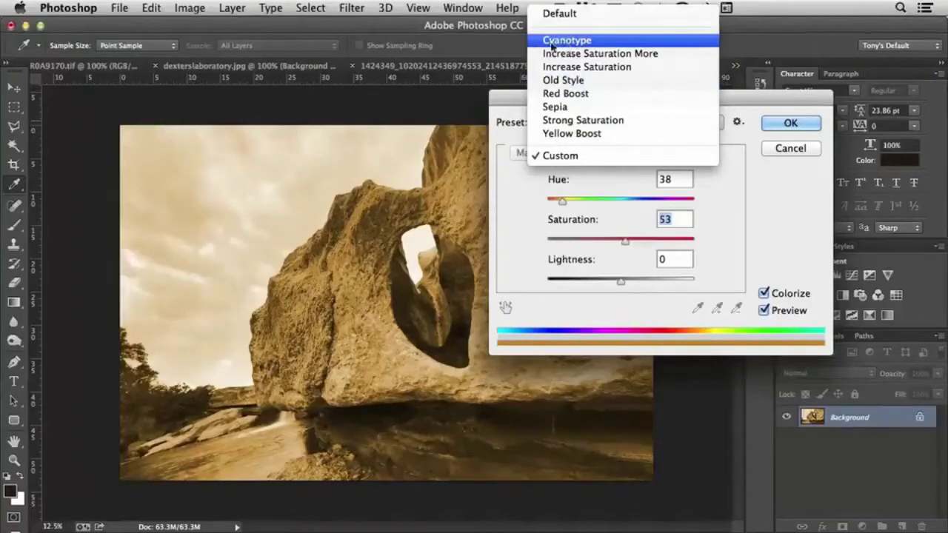
# Apply the Cyanotype preset and browse the preset options without saving, keeping Cyanotype.
pyautogui.click(563, 41)
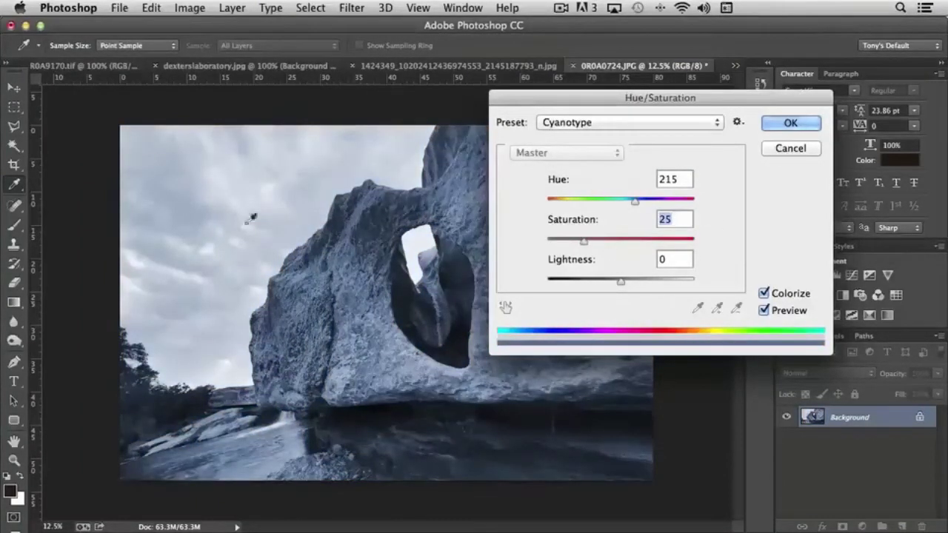
pyautogui.click(738, 122)
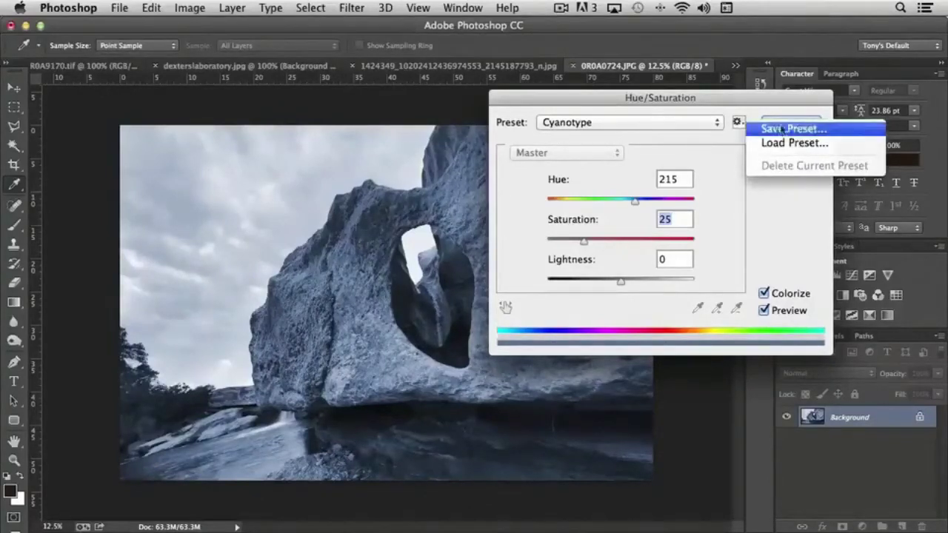
pyautogui.click(751, 235)
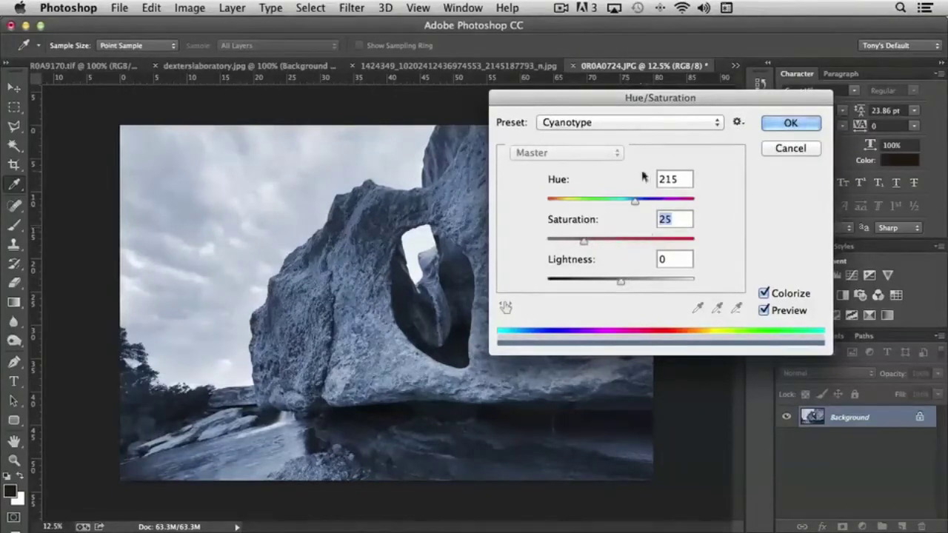
pyautogui.click(737, 123)
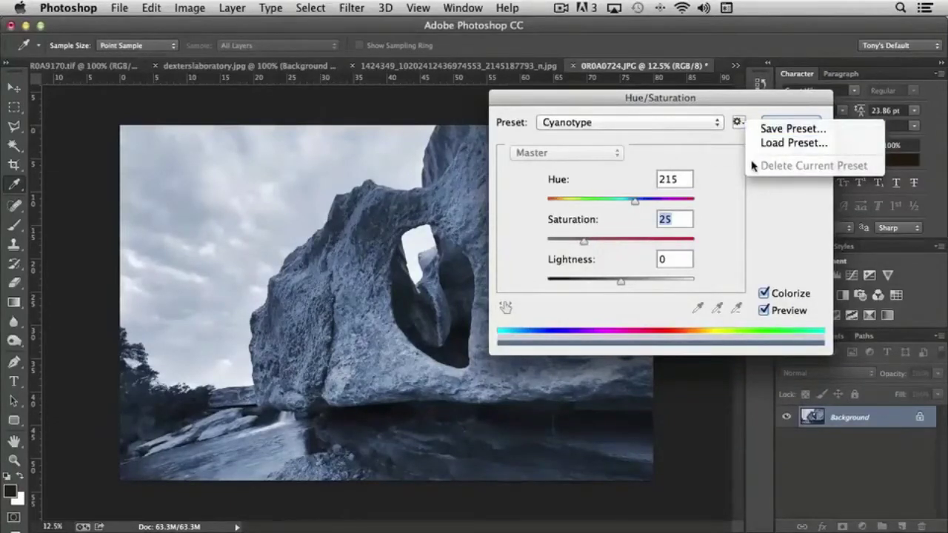
pyautogui.click(633, 130)
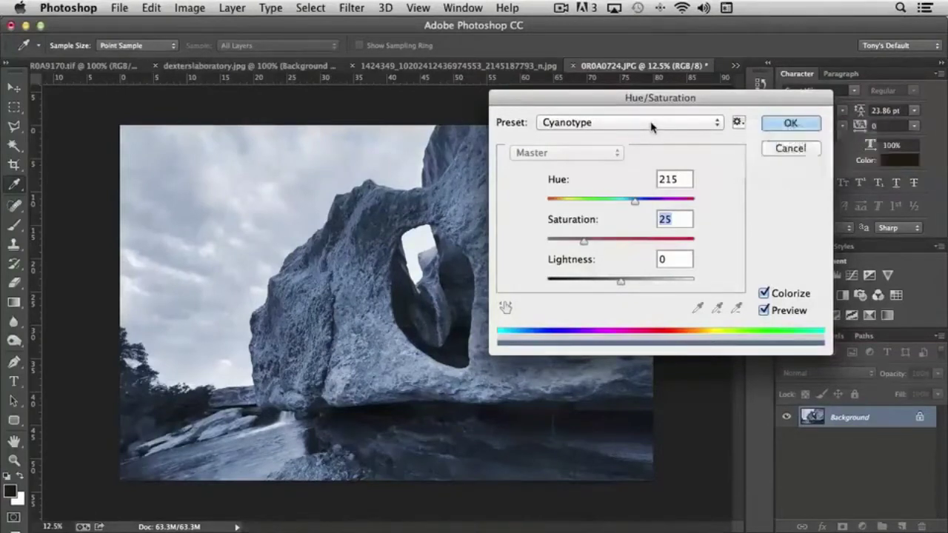
pyautogui.click(634, 124)
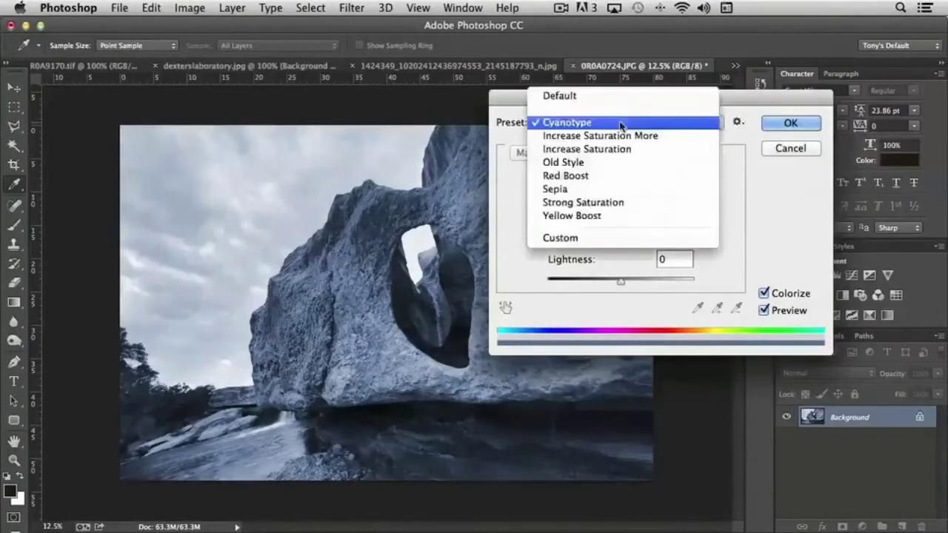
pyautogui.click(764, 218)
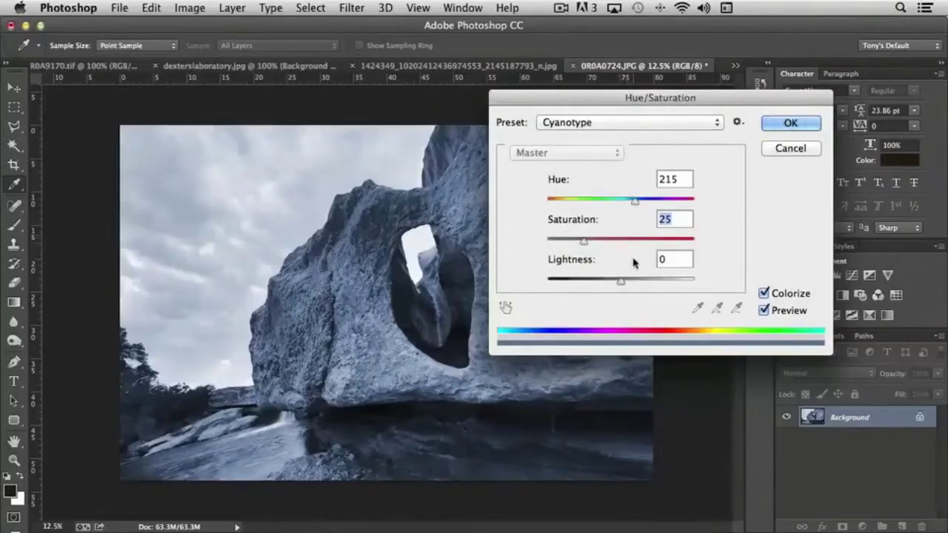
# Discard the Cyanotype tint and open Color Balance beside the photo.
pyautogui.click(790, 149)
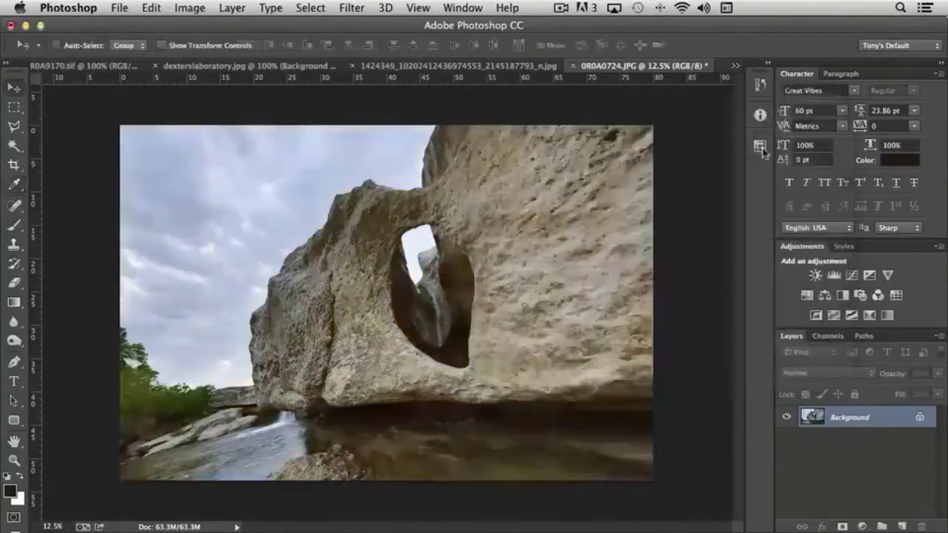
pyautogui.click(190, 8)
pyautogui.moveTo(216, 52)
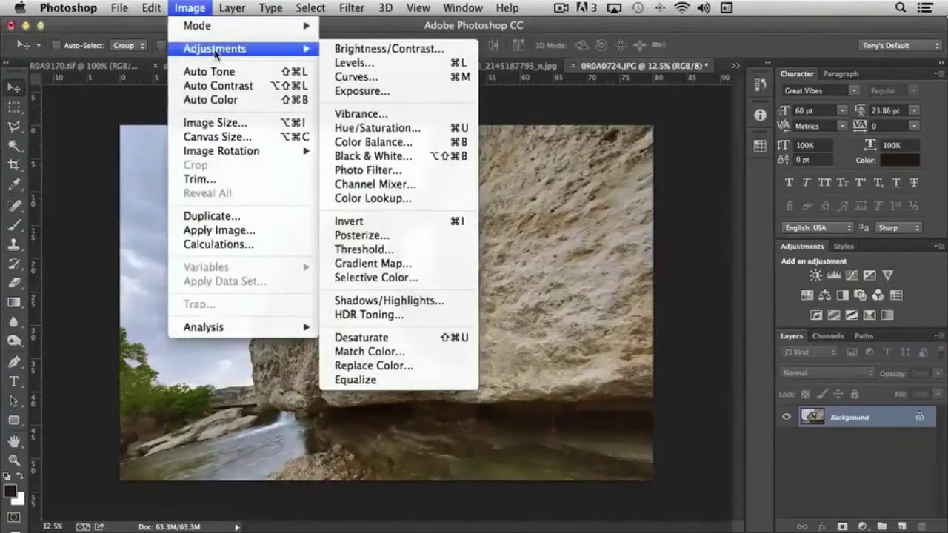
pyautogui.click(433, 141)
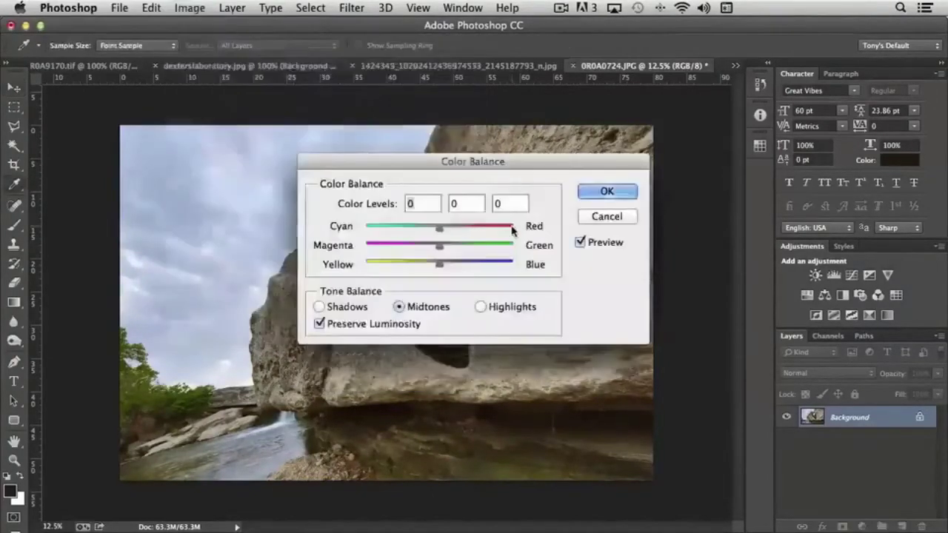
pyautogui.moveTo(464, 166); pyautogui.dragTo(688, 120)
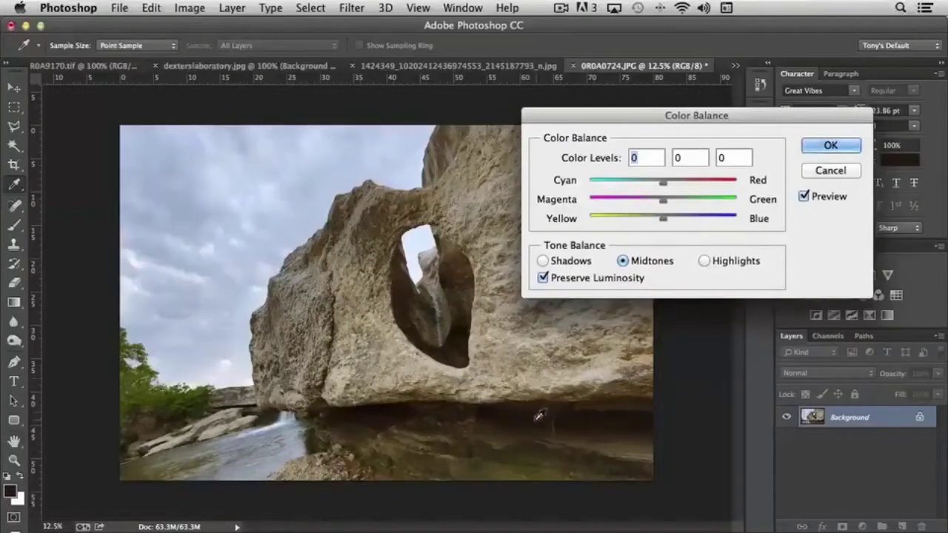
# Set the shadows' color balance to -2, +3, +20, shifted toward blue.
pyautogui.click(543, 261)
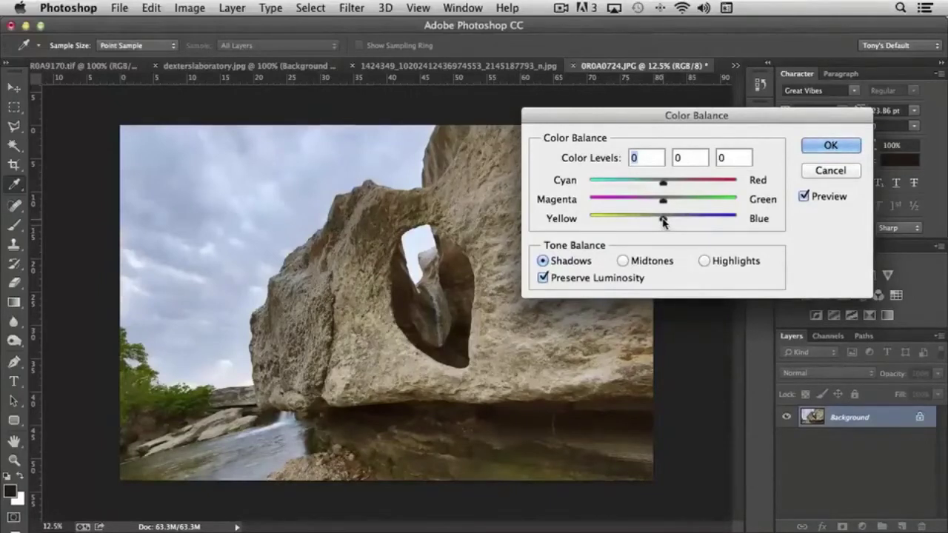
pyautogui.moveTo(663, 221); pyautogui.dragTo(630, 222)
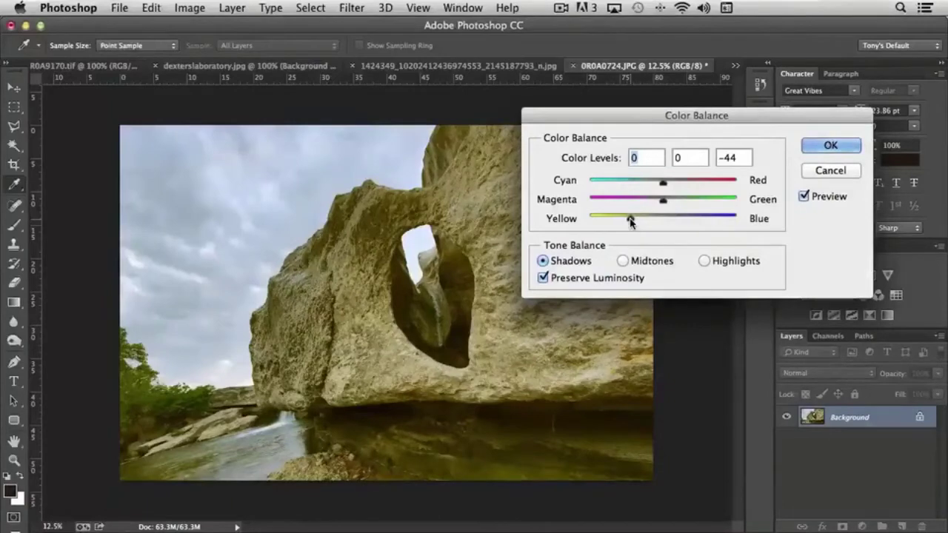
pyautogui.moveTo(630, 222); pyautogui.dragTo(663, 188)
# Warm the highlights, set midtones to 0, -2, +12, and apply the Color Balance.
pyautogui.click(704, 261)
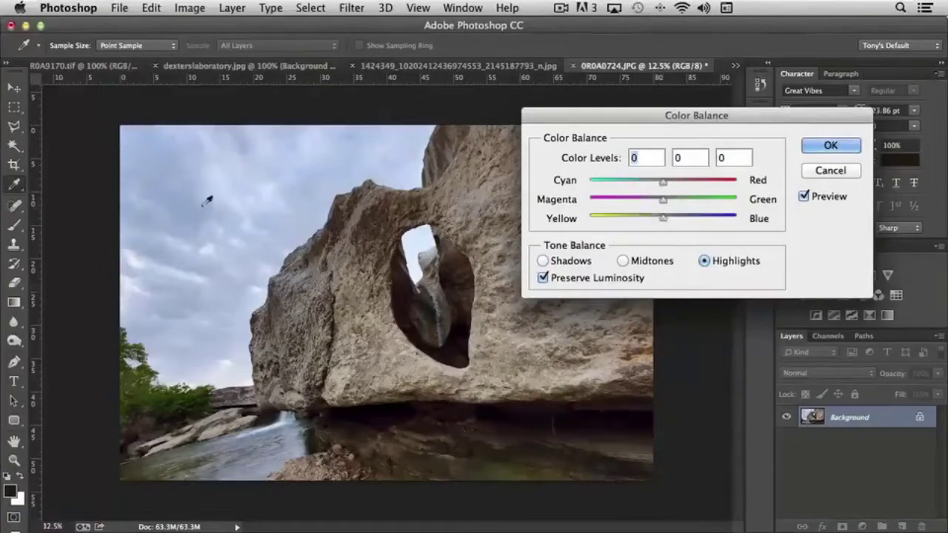
pyautogui.moveTo(663, 219); pyautogui.dragTo(663, 188)
pyautogui.click(622, 260)
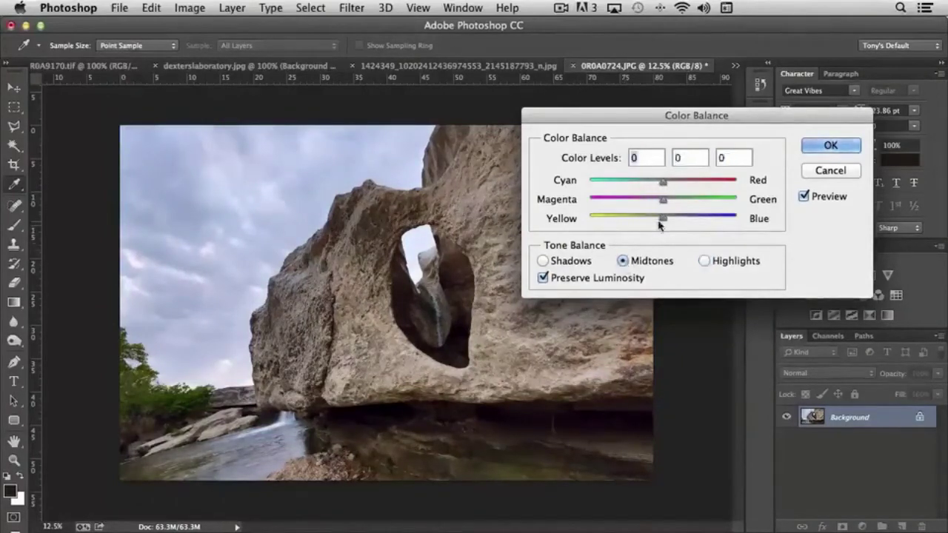
pyautogui.moveTo(659, 225); pyautogui.dragTo(662, 202)
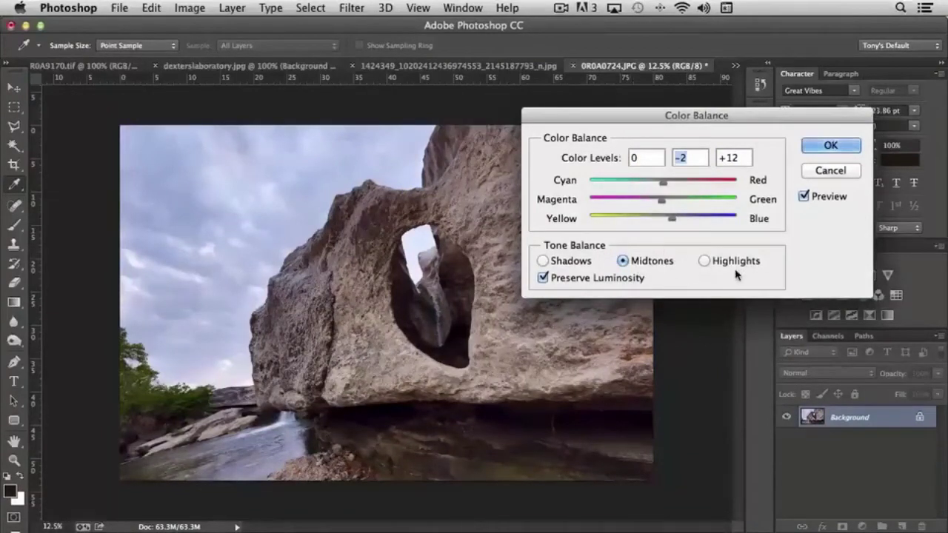
pyautogui.click(831, 145)
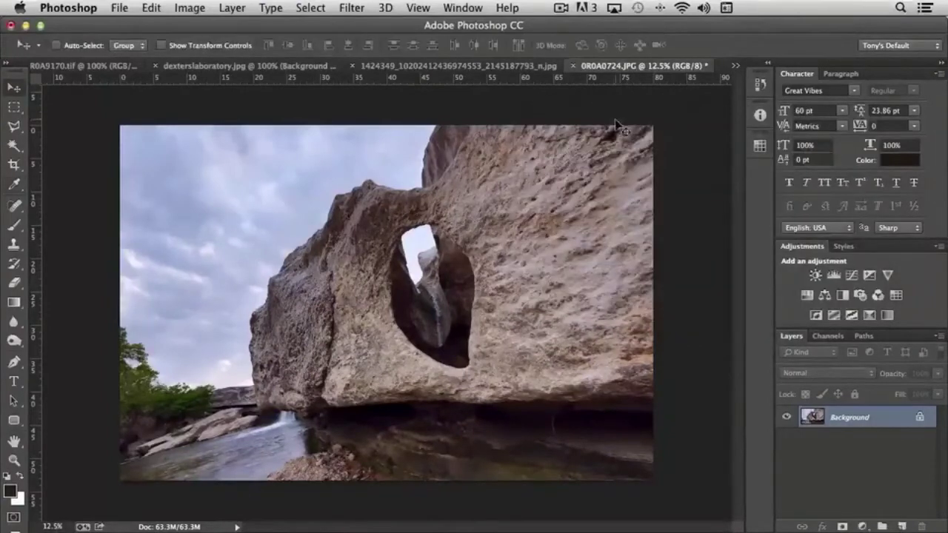
pyautogui.click(189, 8)
# Start a Black & White conversion with its dialog moved off the photo.
pyautogui.moveTo(217, 48)
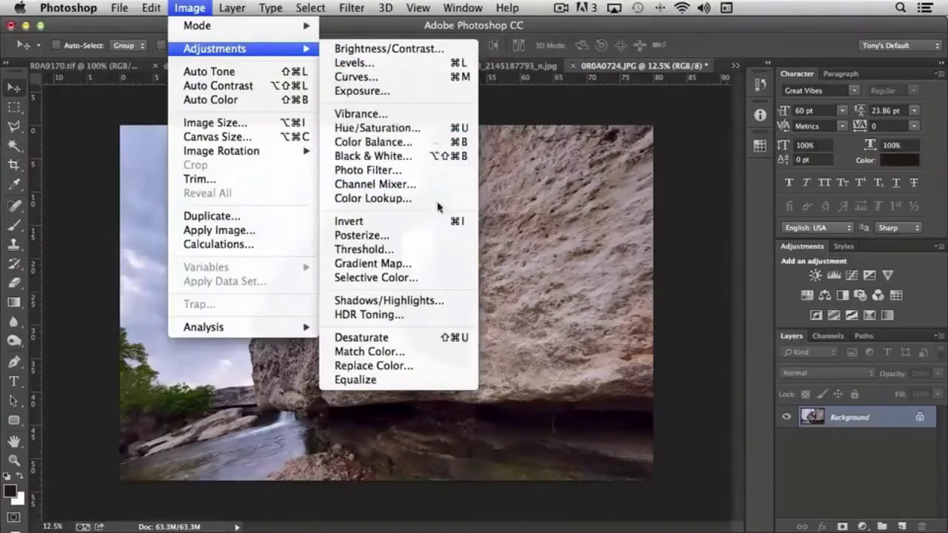
pyautogui.click(409, 157)
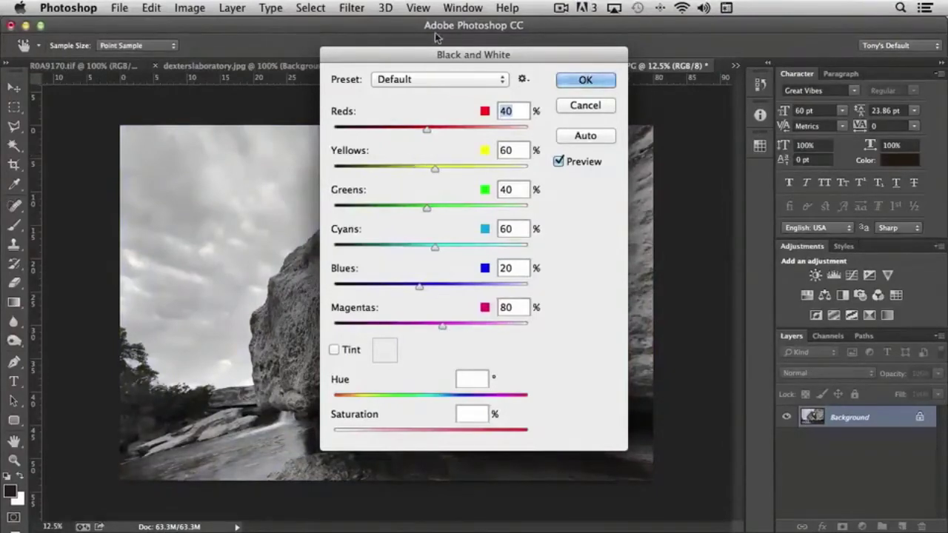
pyautogui.moveTo(427, 58); pyautogui.dragTo(707, 89)
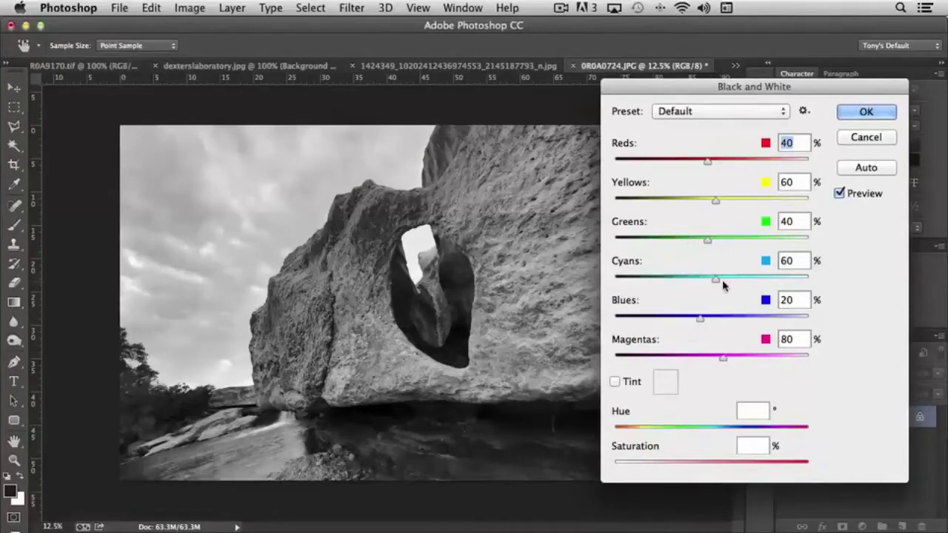
# Set the grayscale mix to Cyans -122, Reds -4 and Yellows 66.
pyautogui.moveTo(715, 282); pyautogui.dragTo(789, 281)
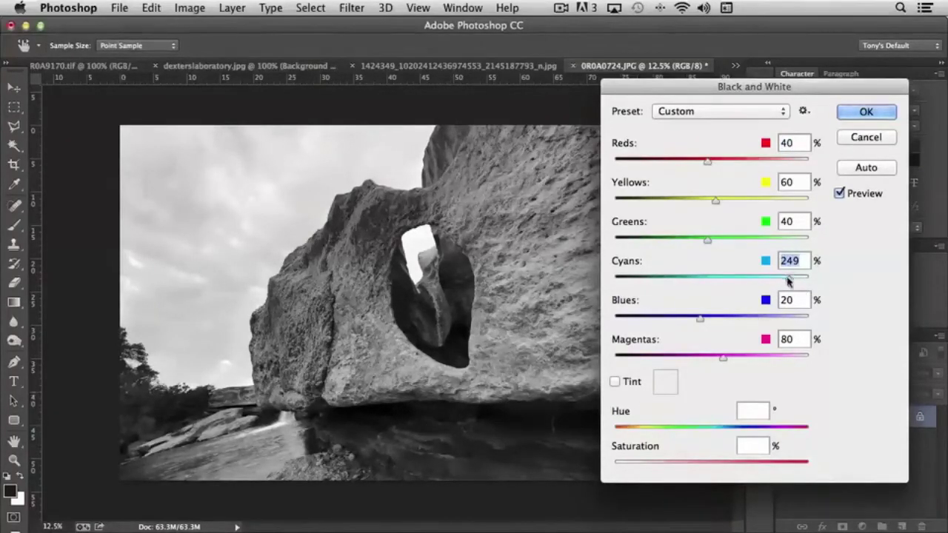
pyautogui.moveTo(788, 278); pyautogui.dragTo(645, 283)
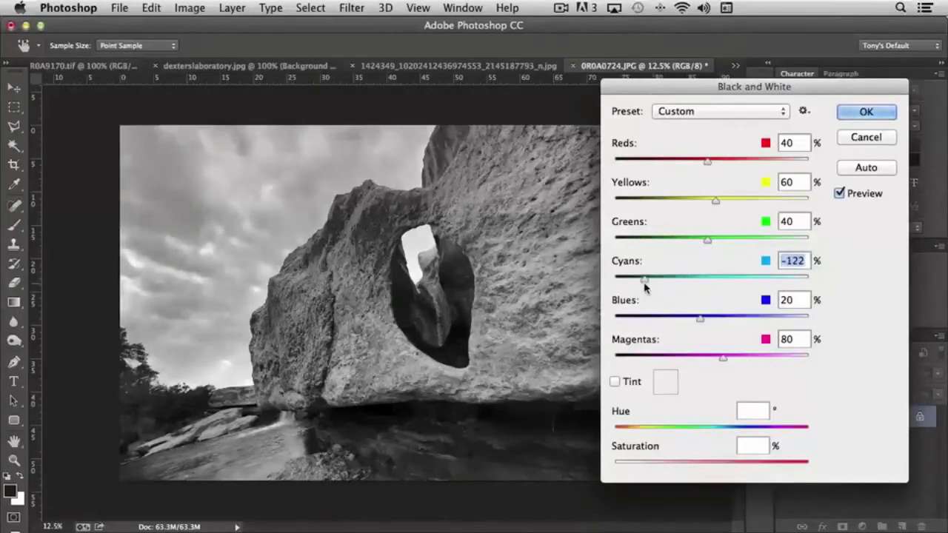
pyautogui.moveTo(707, 161); pyautogui.dragTo(736, 161)
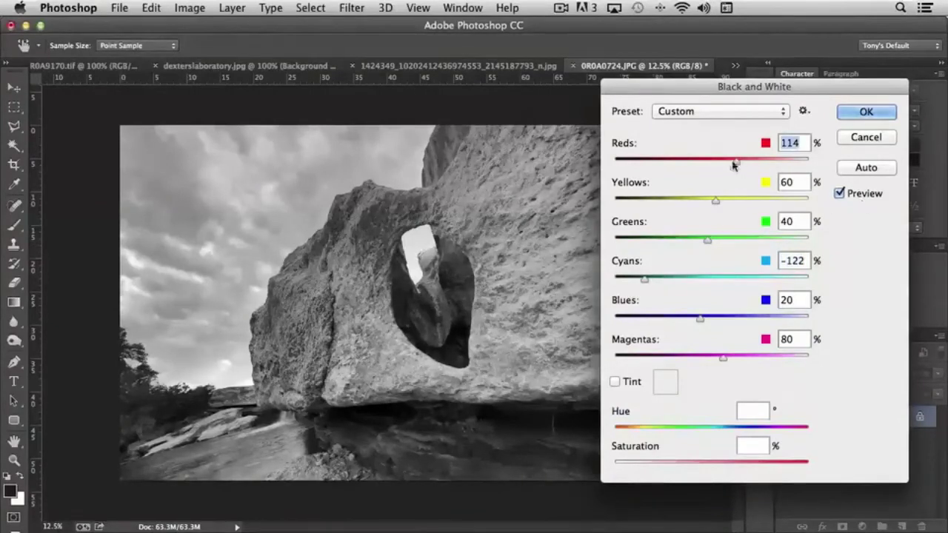
pyautogui.moveTo(739, 163); pyautogui.dragTo(691, 168)
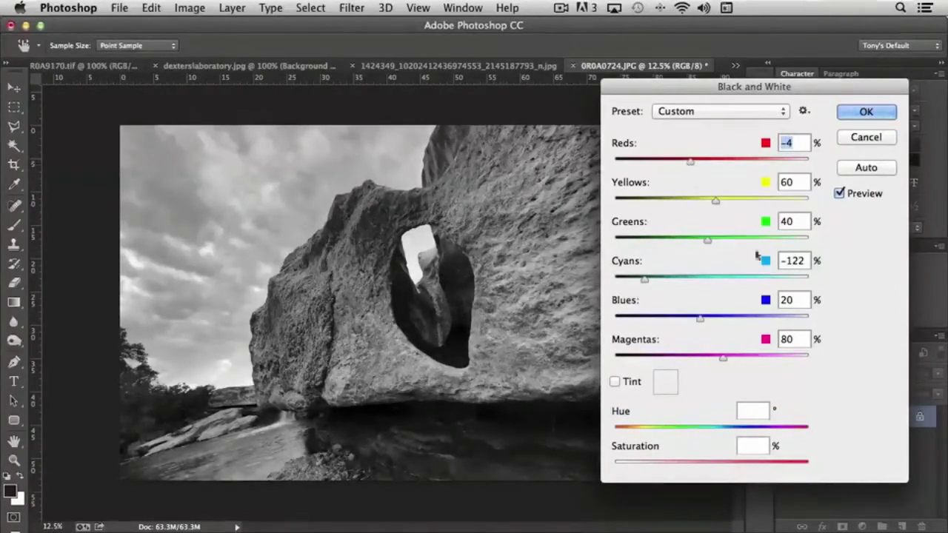
pyautogui.moveTo(715, 201); pyautogui.dragTo(716, 205)
pyautogui.click(694, 111)
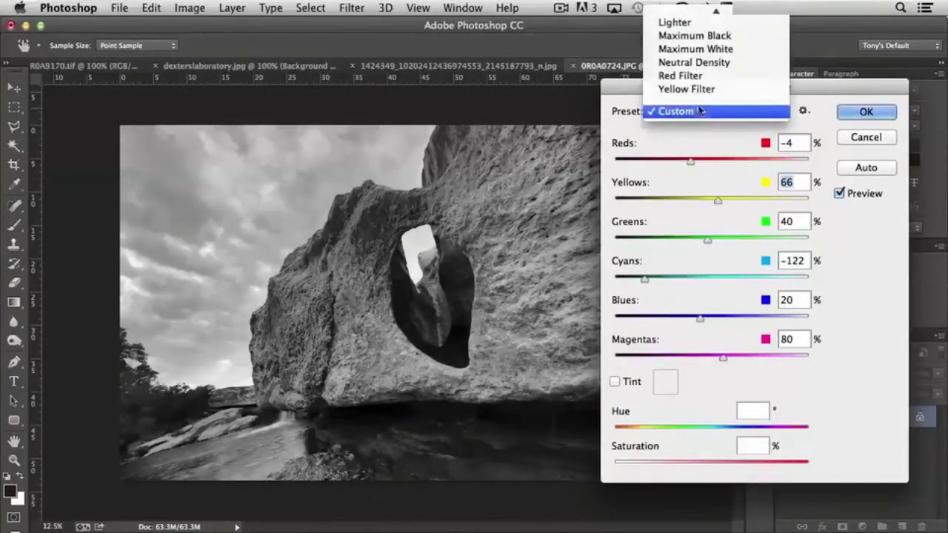
# Try the High Contrast Blue Filter preset, then switch to the Infrared preset.
pyautogui.scroll(5, 704, 111)
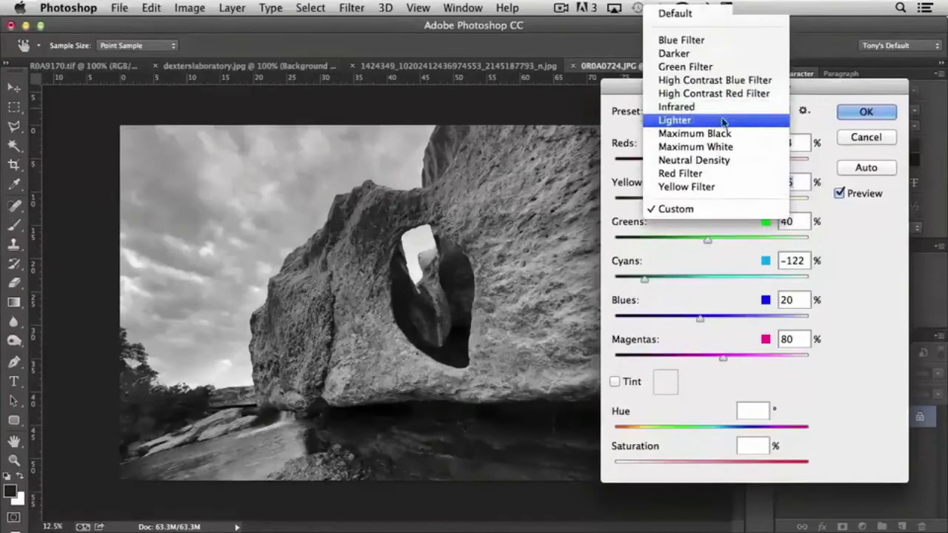
pyautogui.click(716, 81)
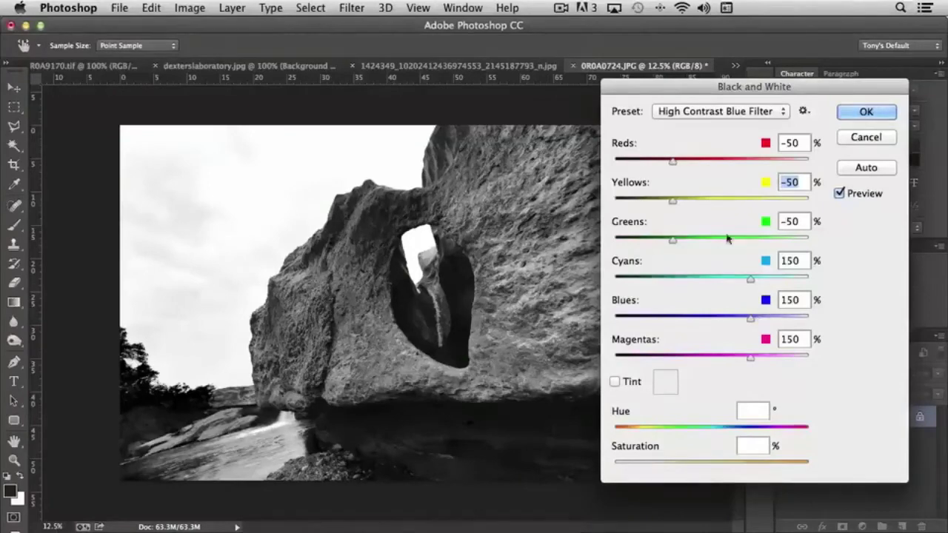
pyautogui.click(705, 112)
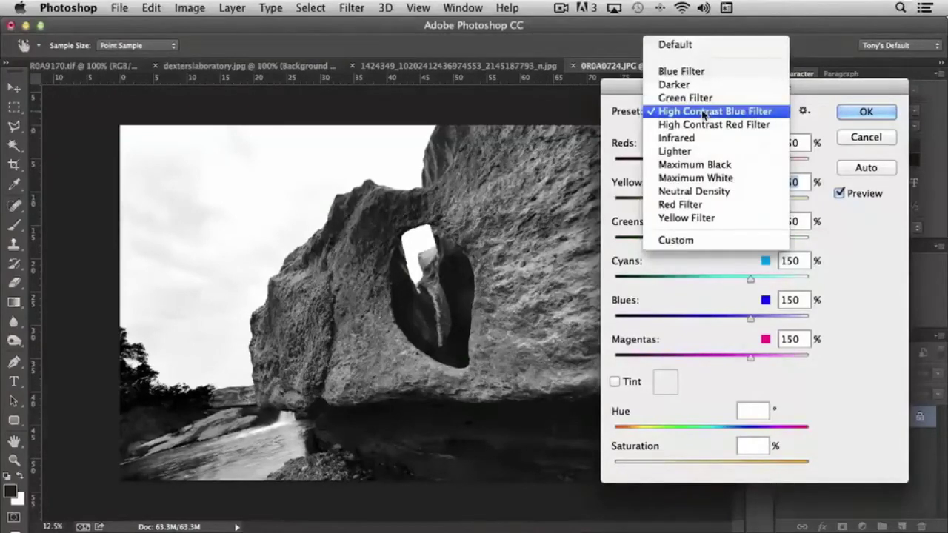
pyautogui.click(694, 138)
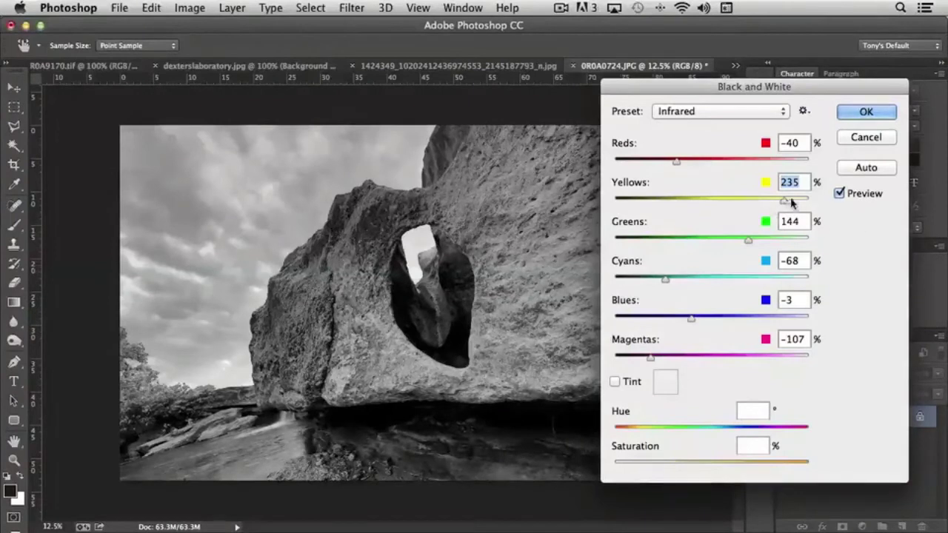
# Lower Yellows and drop Blues to -86, then cancel the black-and-white conversion.
pyautogui.moveTo(783, 200); pyautogui.dragTo(711, 202)
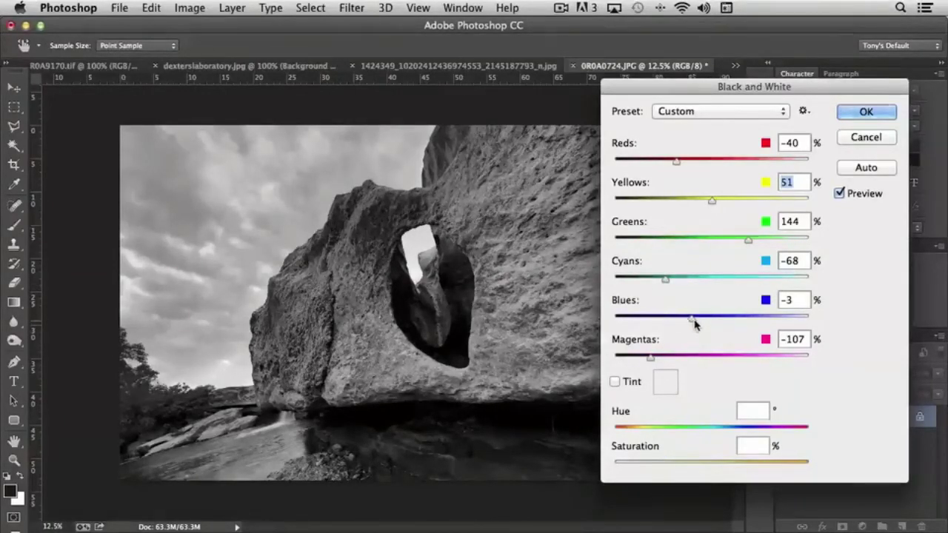
pyautogui.moveTo(692, 320); pyautogui.dragTo(658, 321)
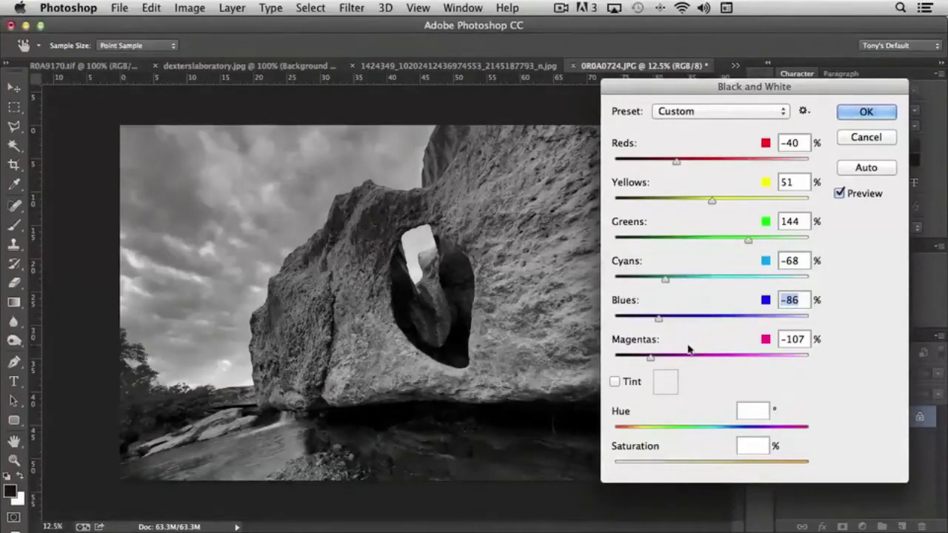
pyautogui.click(868, 138)
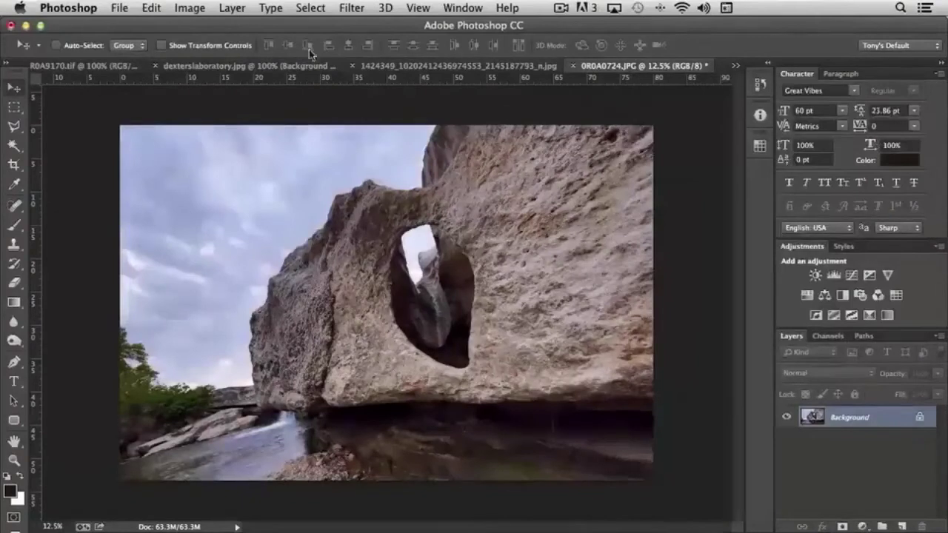
# Open Photo Filter on the rock-arch photo, move it aside, and show the filter list.
pyautogui.click(187, 9)
pyautogui.moveTo(196, 56)
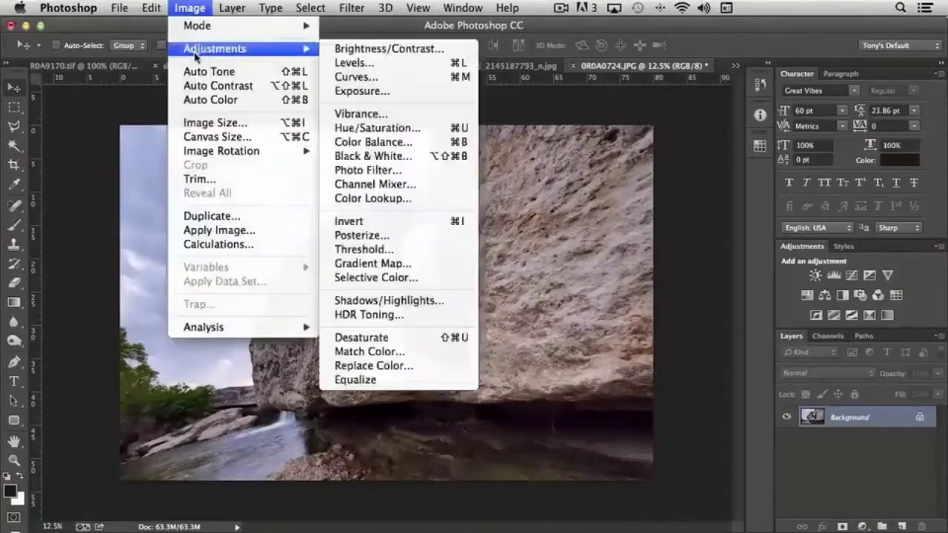
pyautogui.click(396, 171)
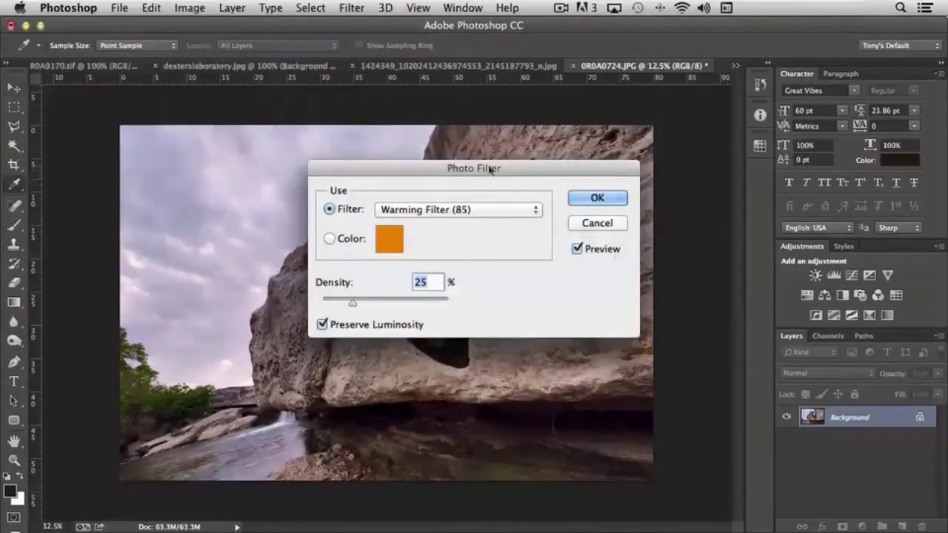
pyautogui.moveTo(489, 171); pyautogui.dragTo(743, 178)
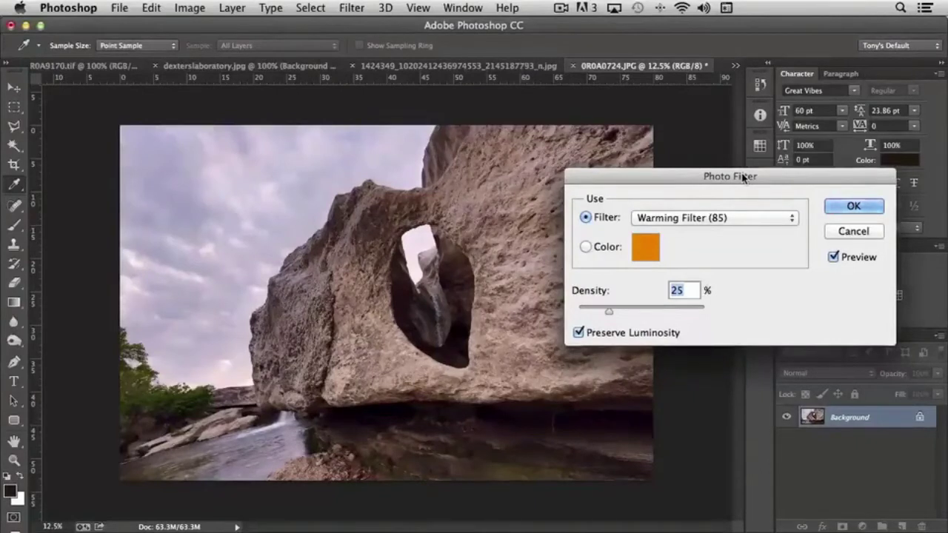
pyautogui.click(733, 220)
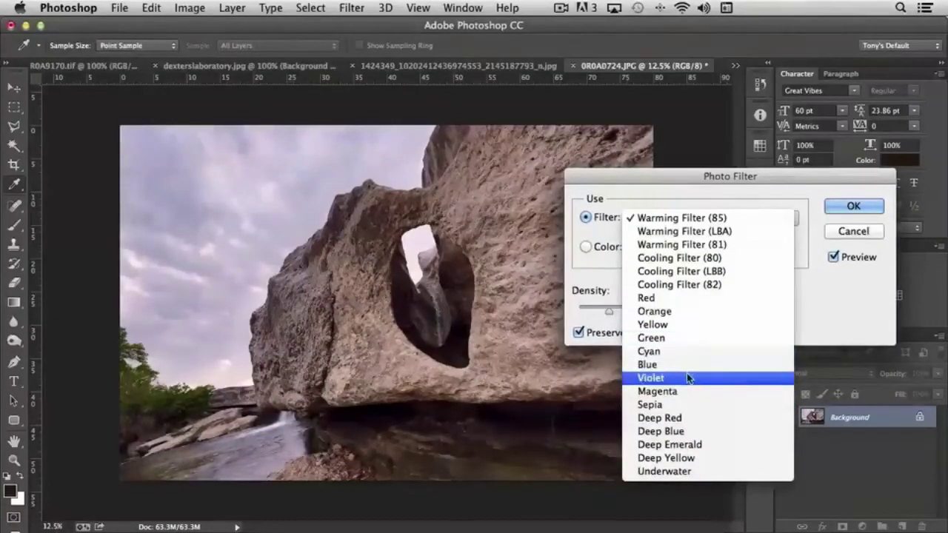
# Preview the Cooling Filter (82), Green and Deep Red filters, lowering the Deep Red density.
pyautogui.click(688, 284)
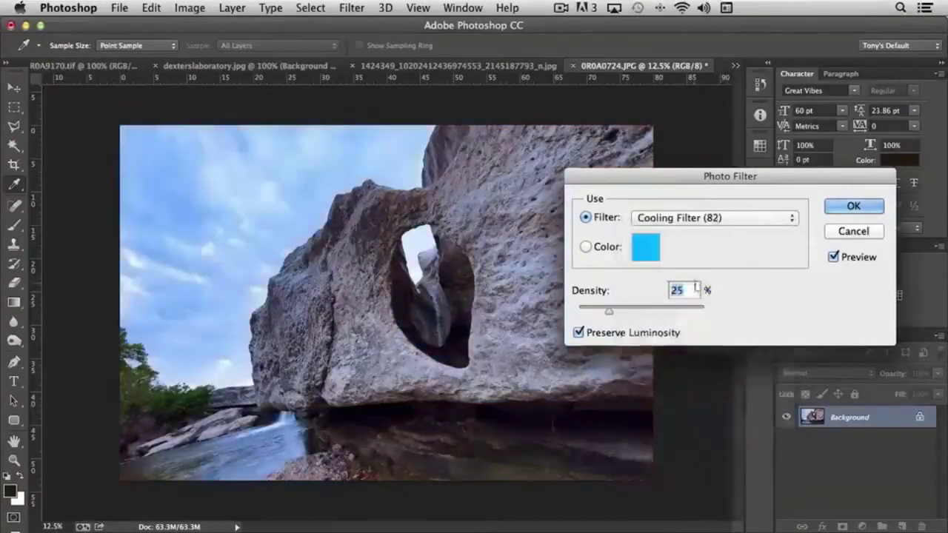
pyautogui.click(715, 224)
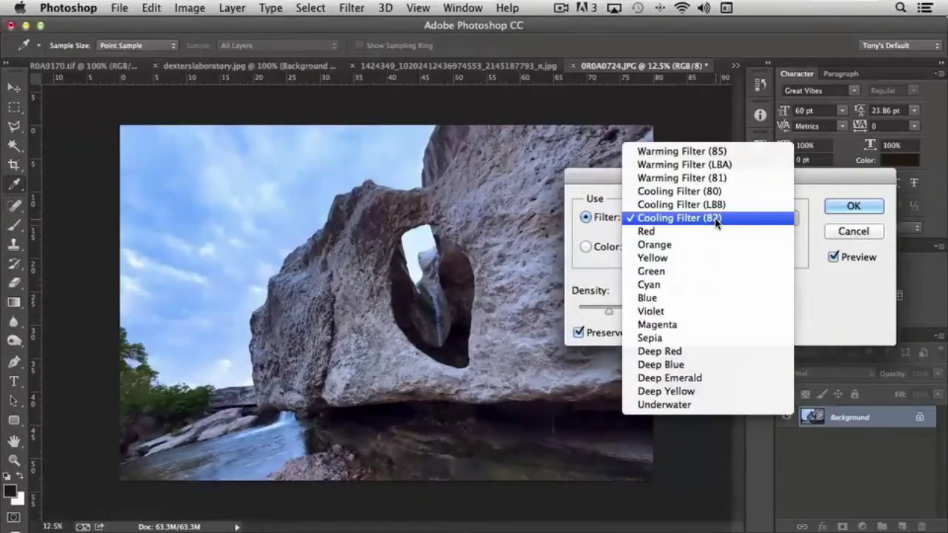
pyautogui.click(666, 271)
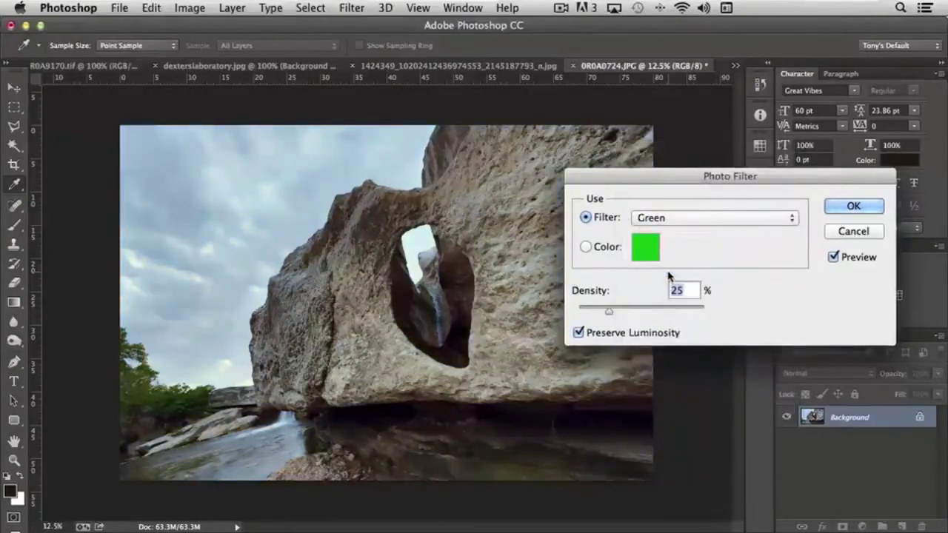
pyautogui.click(670, 218)
pyautogui.click(677, 300)
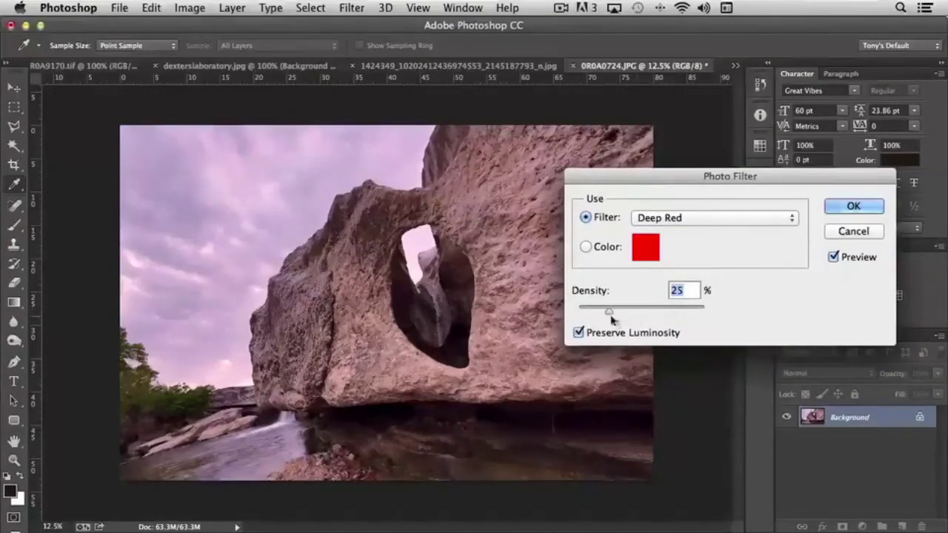
pyautogui.moveTo(611, 314)
pyautogui.mouseDown()
pyautogui.moveTo(653, 315)
pyautogui.moveTo(593, 314)
pyautogui.mouseUp()
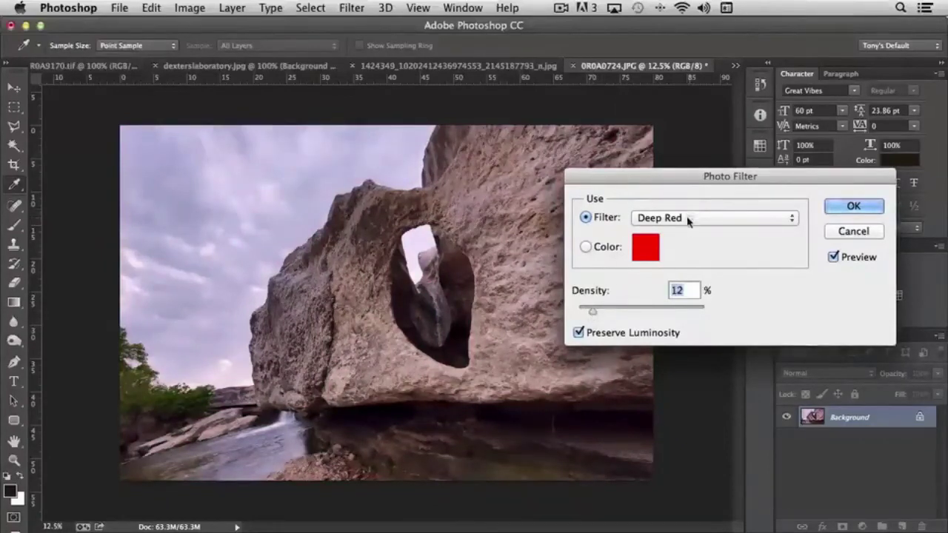
# Switch back to Cooling Filter (82), then settle on Warming Filter (81) at 12% density.
pyautogui.click(687, 220)
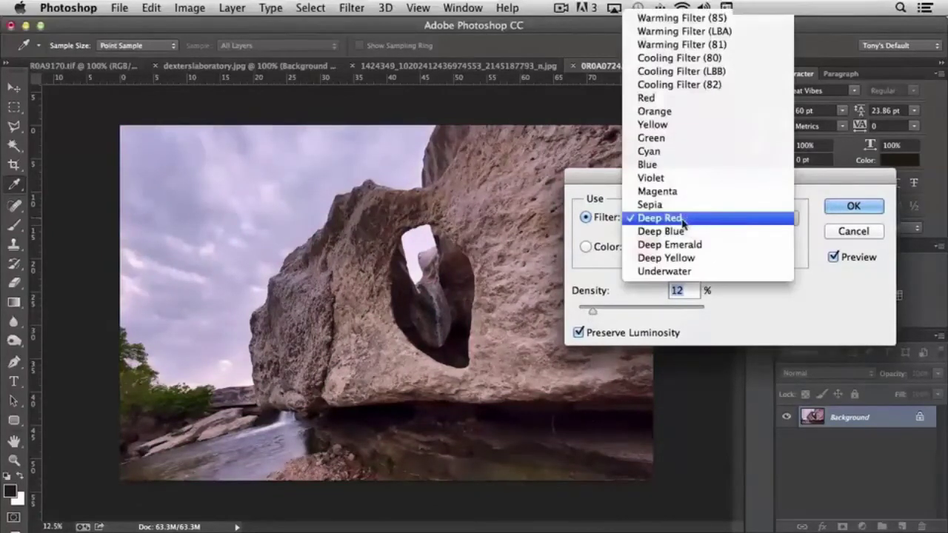
pyautogui.click(679, 86)
pyautogui.click(683, 222)
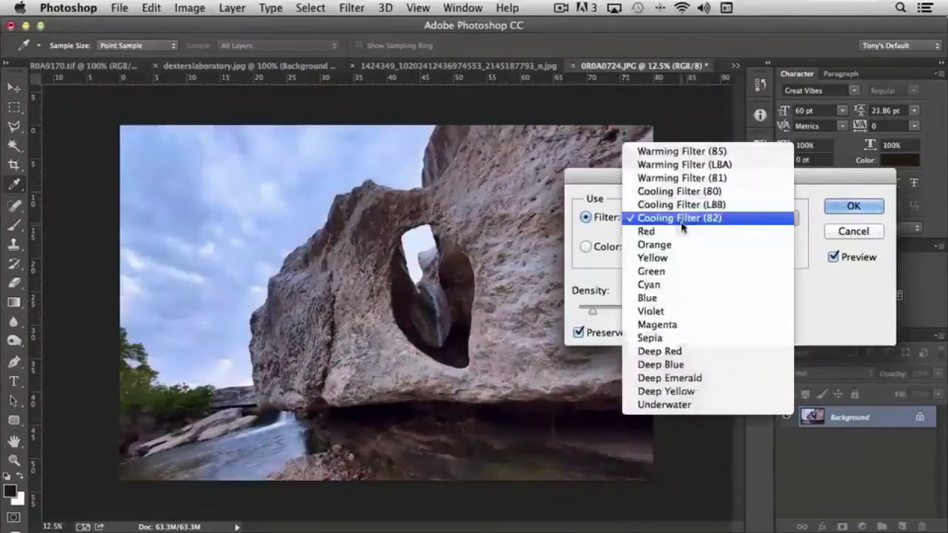
pyautogui.click(687, 179)
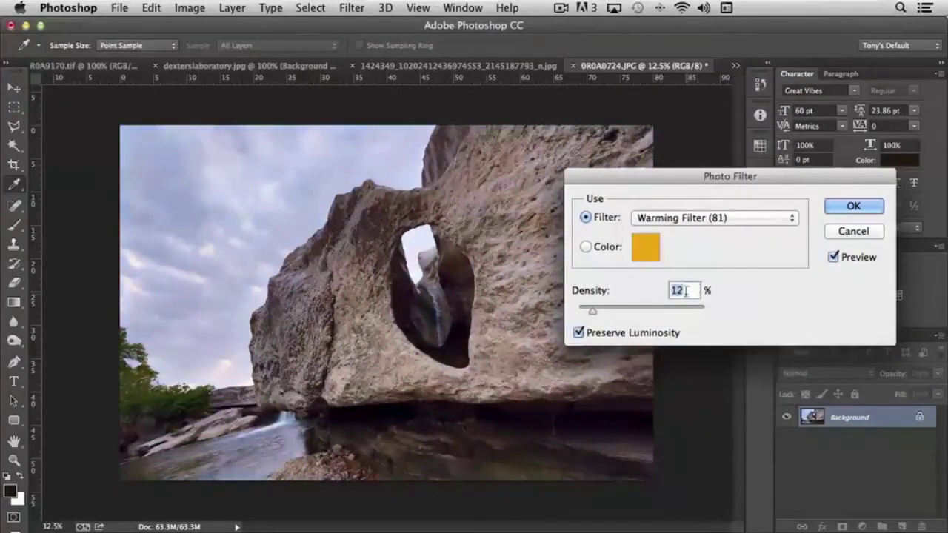
# Set Warming Filter (81) density to 23%, compare preview on and off, then apply it.
pyautogui.moveTo(594, 312); pyautogui.dragTo(660, 316)
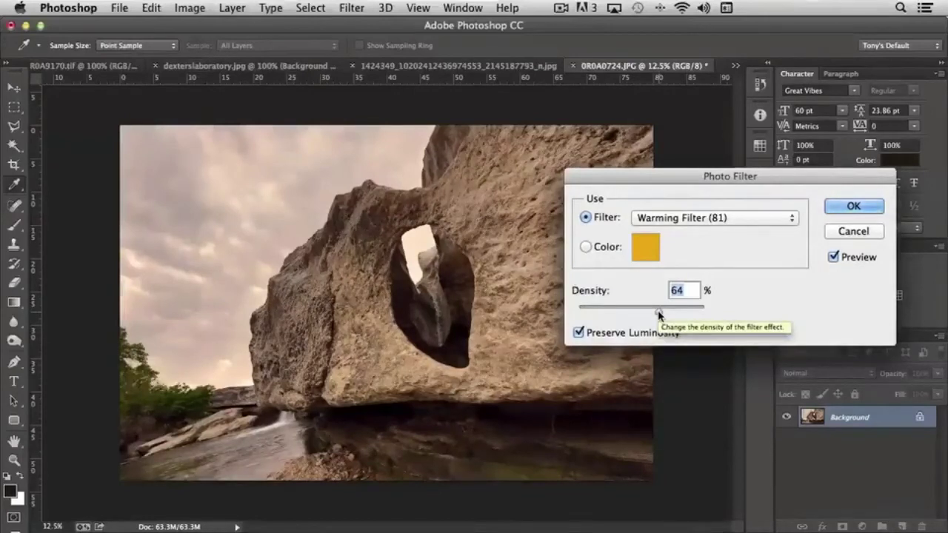
pyautogui.moveTo(658, 315); pyautogui.dragTo(606, 315)
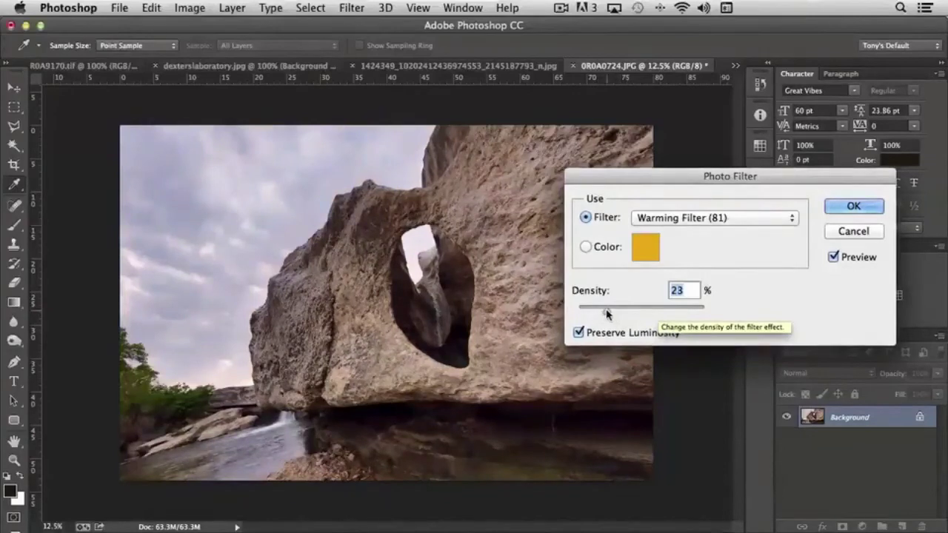
pyautogui.click(834, 258)
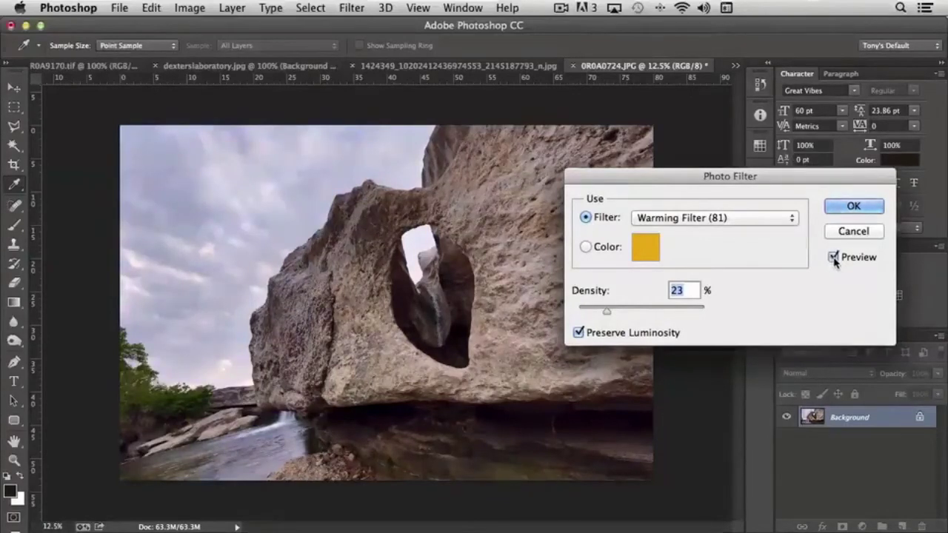
pyautogui.click(834, 257)
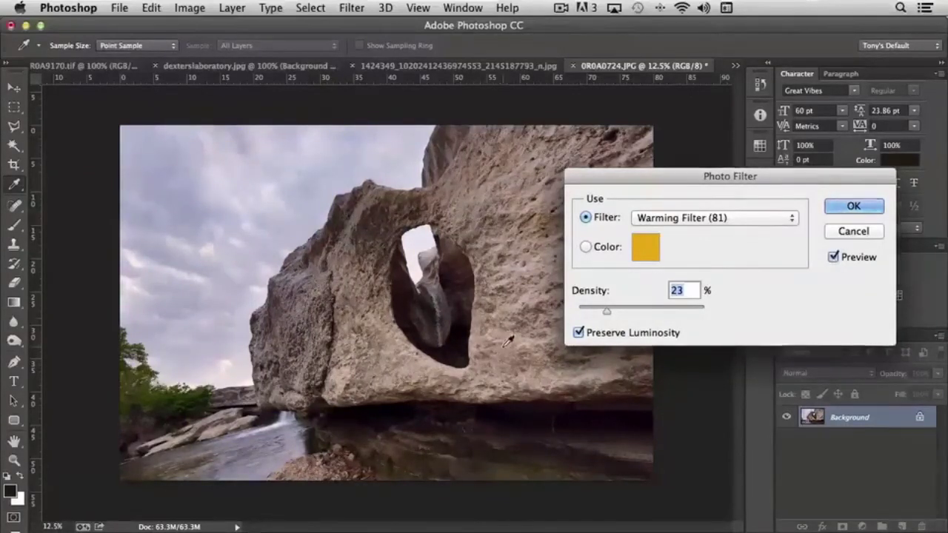
pyautogui.click(834, 258)
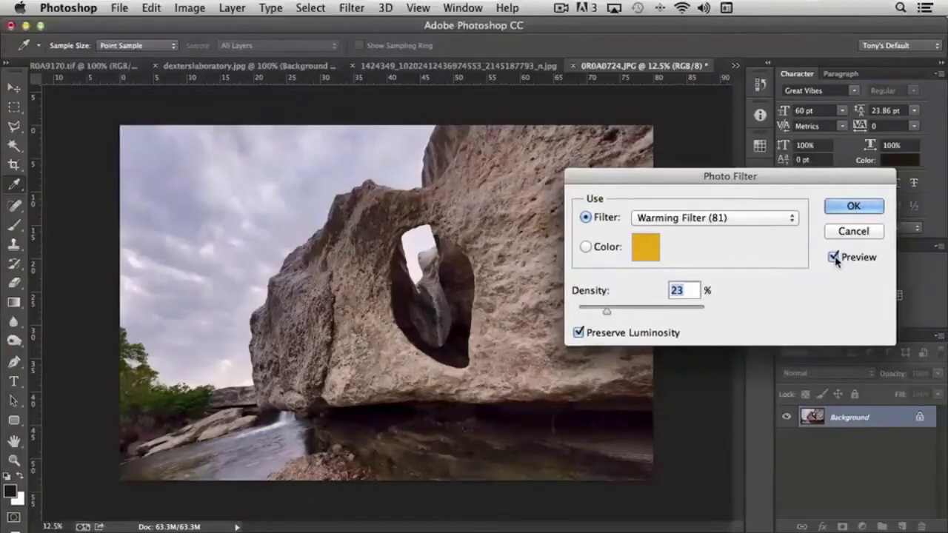
pyautogui.click(835, 257)
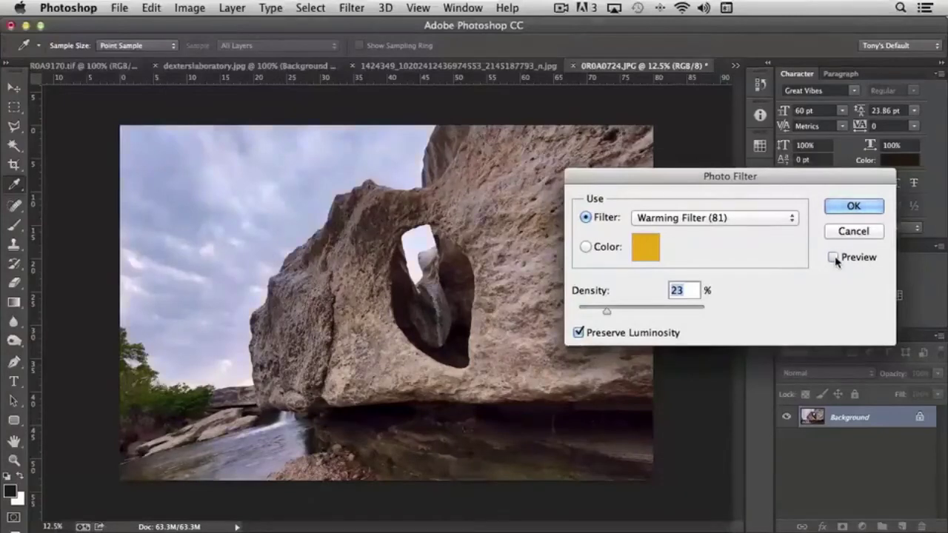
pyautogui.click(862, 213)
# Open Channel Mixer, move it off the rock arch, and show its Preset list.
pyautogui.press('v')
pyautogui.click(176, 9)
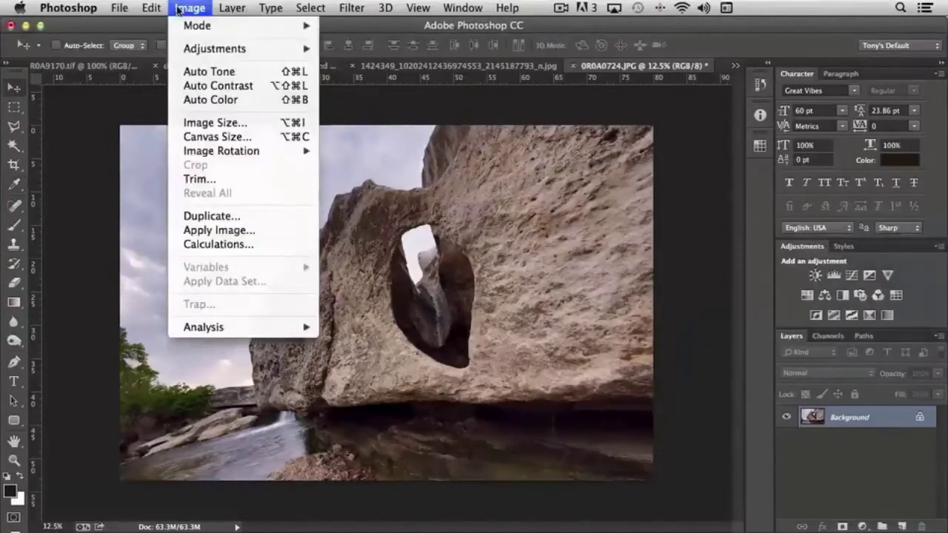
pyautogui.moveTo(212, 48)
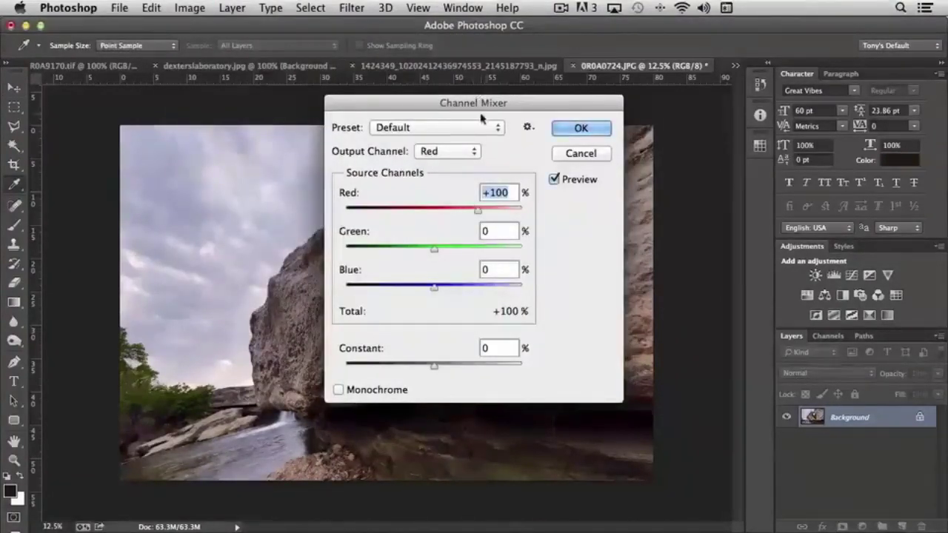
pyautogui.moveTo(432, 107); pyautogui.dragTo(657, 89)
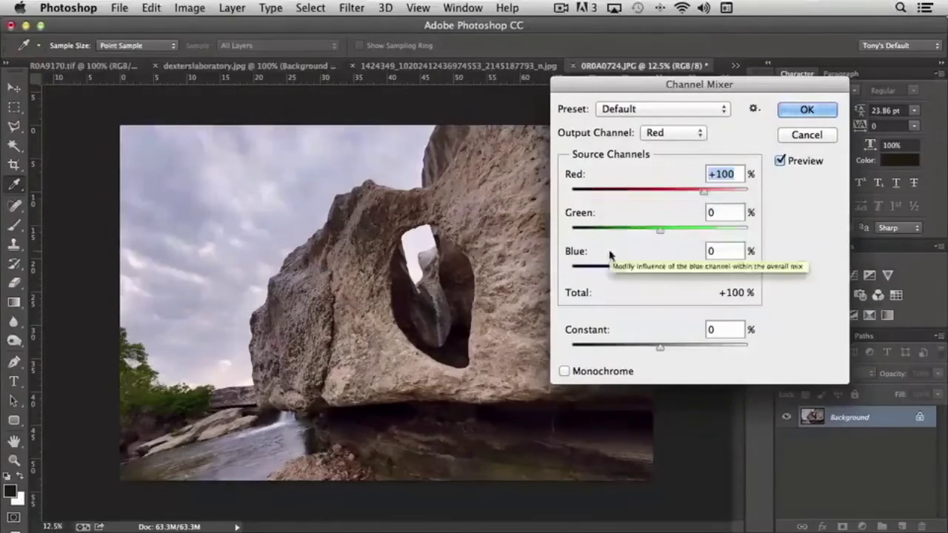
pyautogui.click(665, 110)
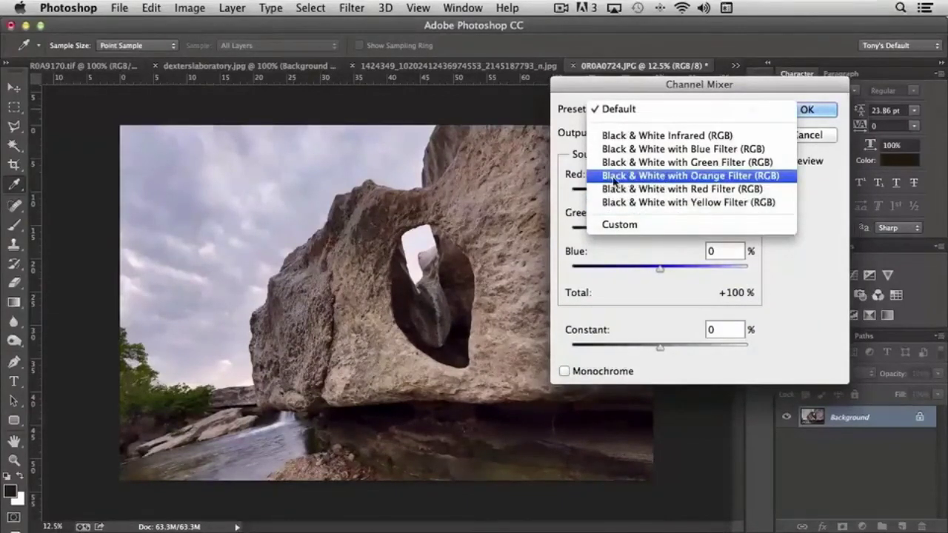
# Preview the 'Black & White with Orange Filter (RGB)' preset, keep output Gray, and reopen presets.
pyautogui.click(709, 176)
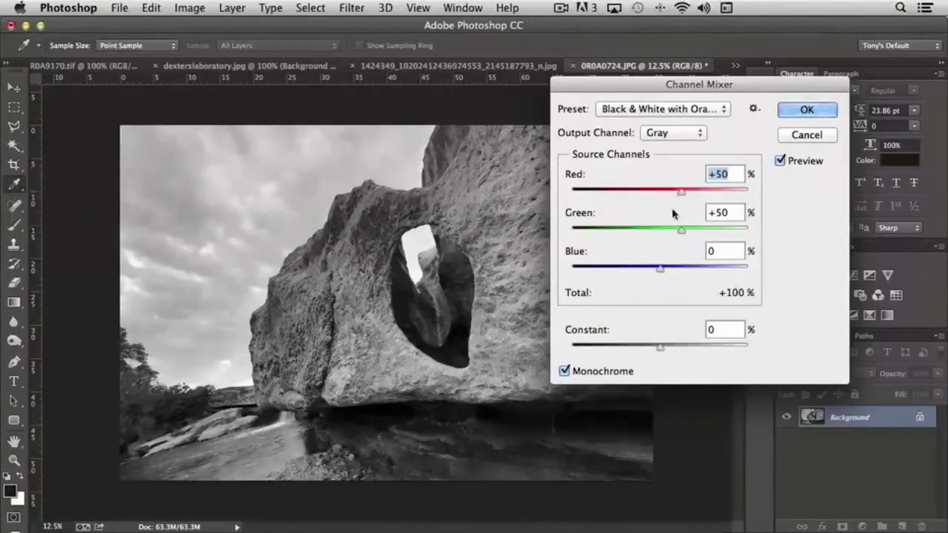
pyautogui.click(670, 133)
pyautogui.click(686, 111)
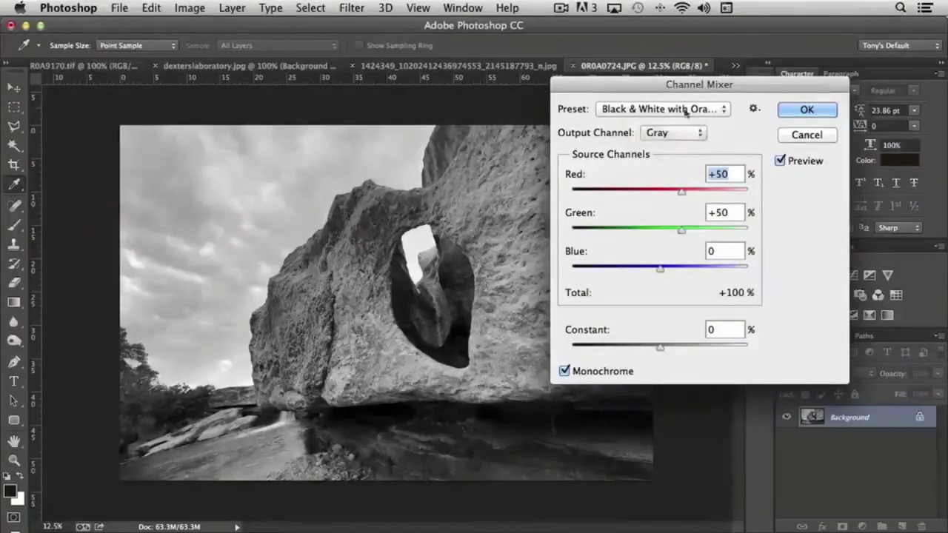
pyautogui.click(686, 110)
# From Default, try Green -44 and Blue +38 on Red output, then cancel the Channel Mixer.
pyautogui.click(619, 38)
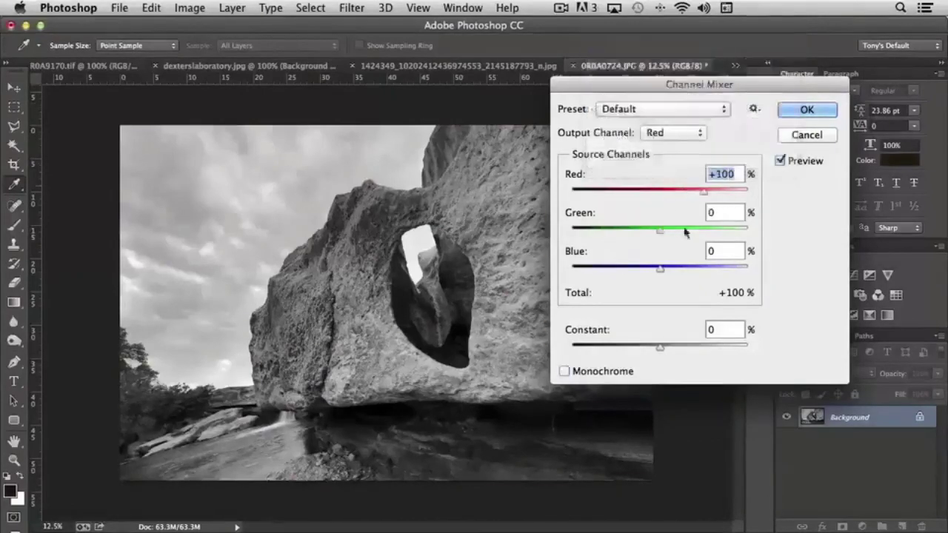
pyautogui.moveTo(665, 231); pyautogui.dragTo(640, 234)
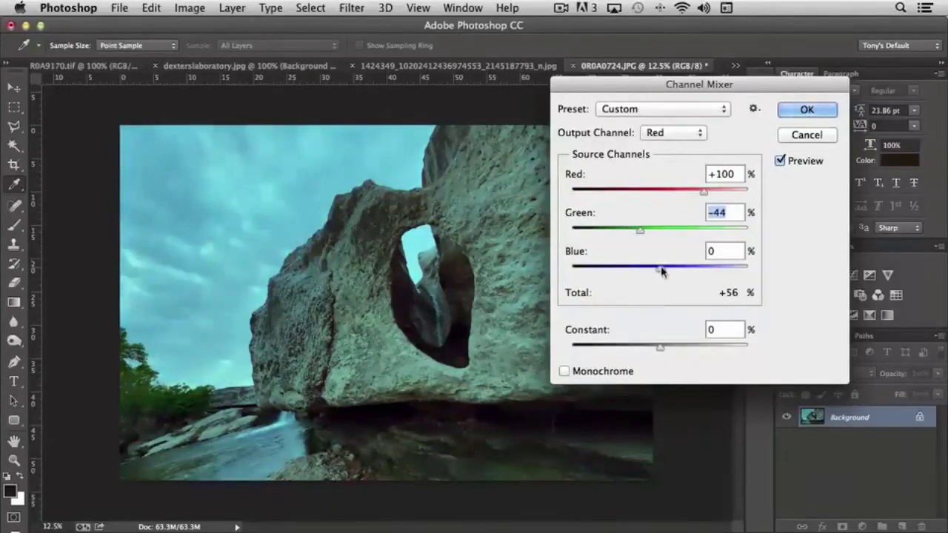
pyautogui.moveTo(662, 271)
pyautogui.mouseDown()
pyautogui.moveTo(694, 271)
pyautogui.moveTo(675, 272)
pyautogui.mouseUp()
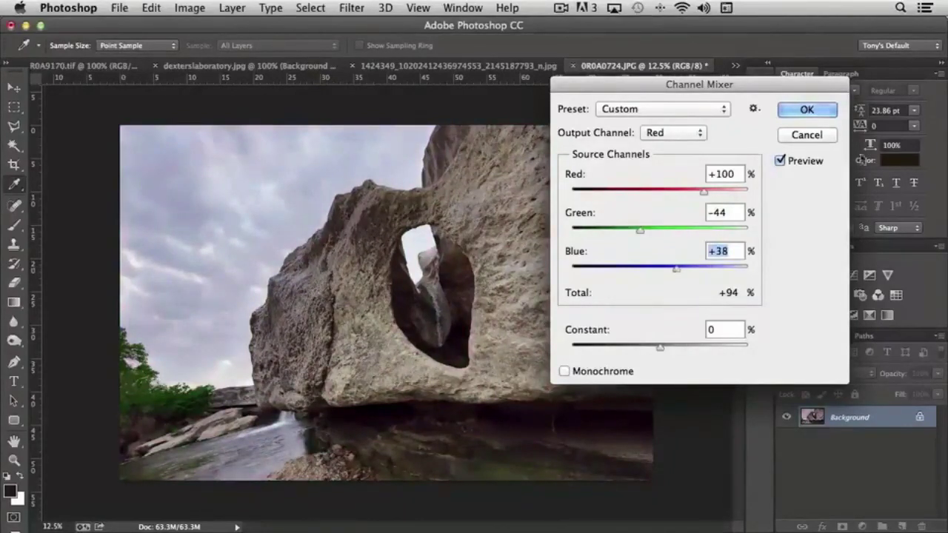
pyautogui.click(809, 134)
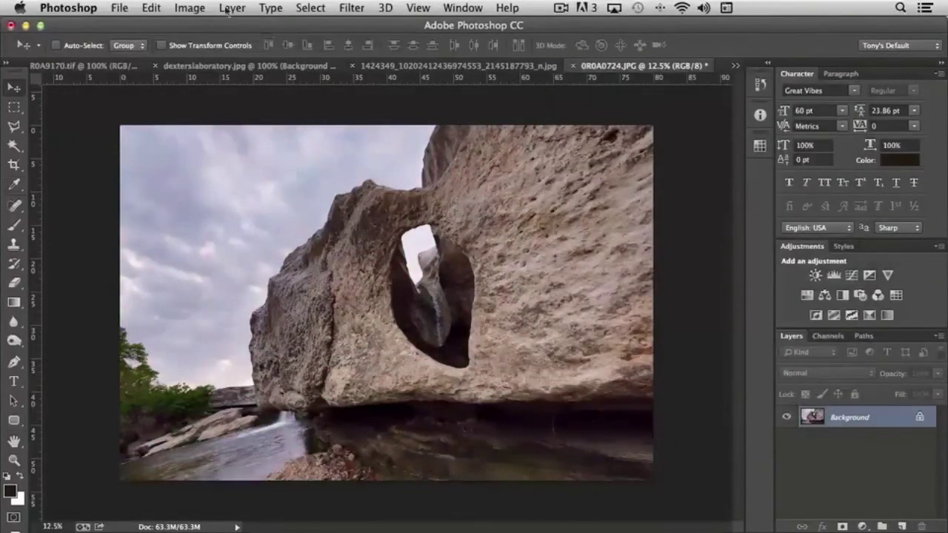
pyautogui.click(190, 8)
pyautogui.moveTo(201, 49)
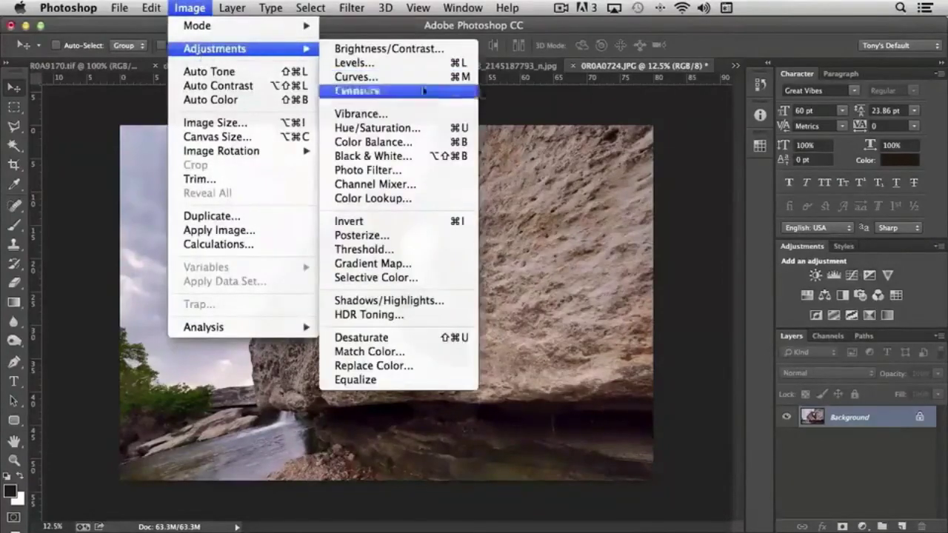